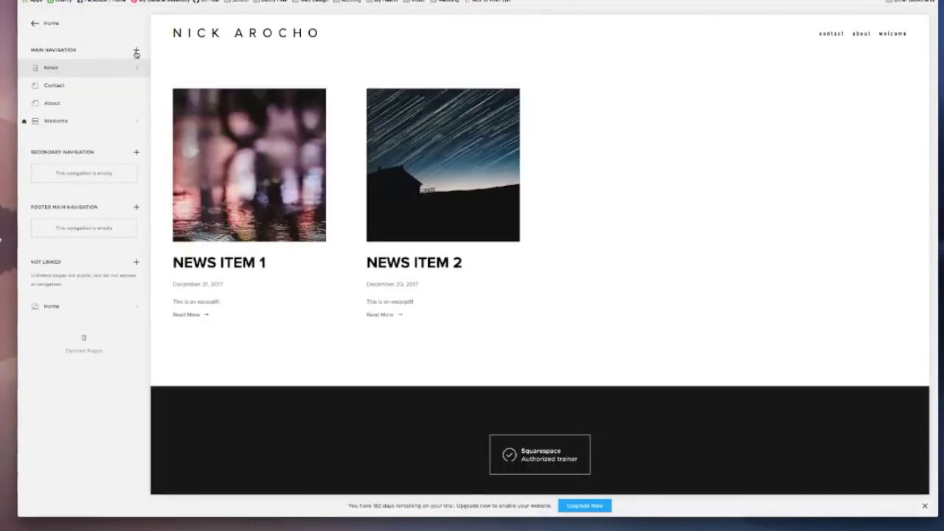
# - Create a new Events page in the main navigation and name it "Events"
pyautogui.click(137, 52)
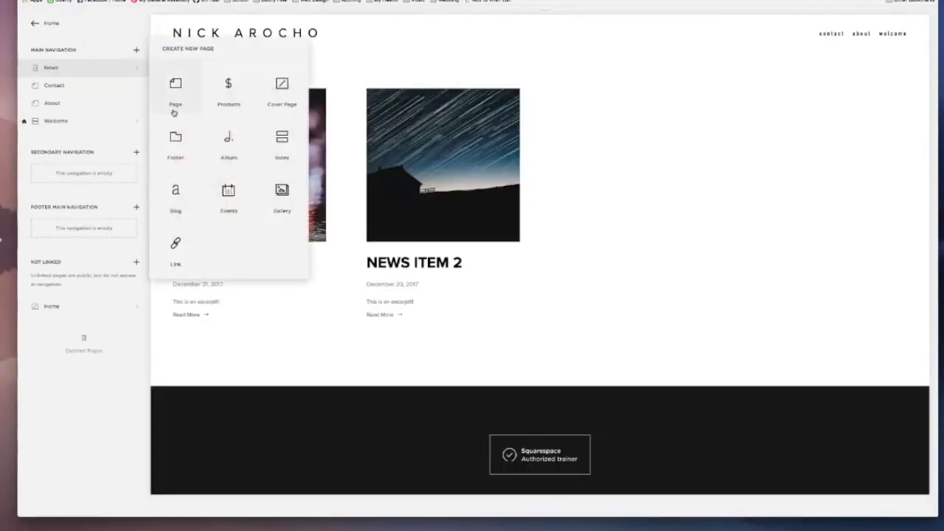
pyautogui.click(230, 192)
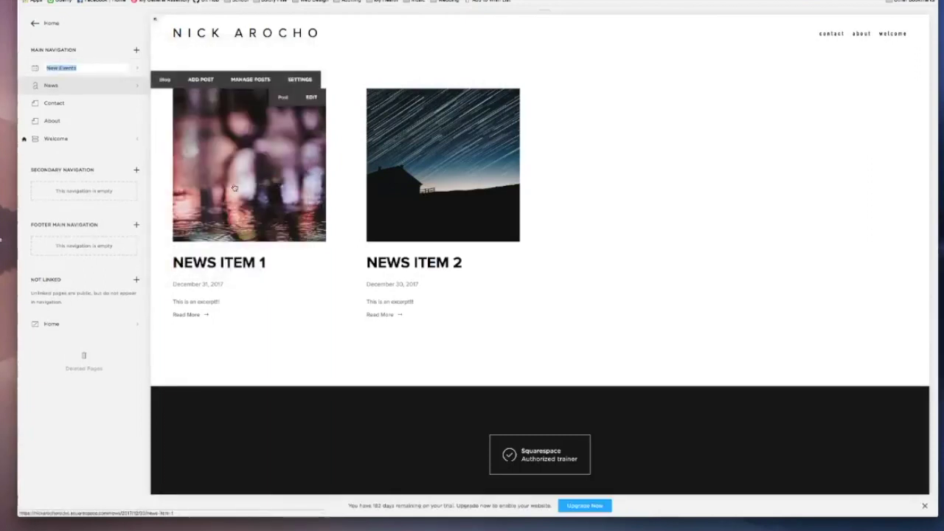
pyautogui.write('Events')
pyautogui.press('Return')
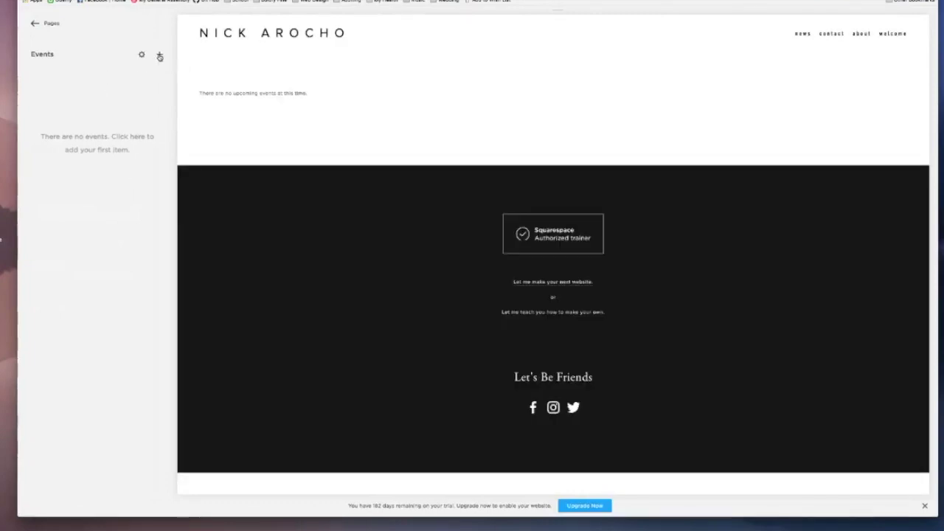
# - Add an event titled "Event number 1" and fill its body with a Lorem ipsum paragraph
pyautogui.click(159, 56)
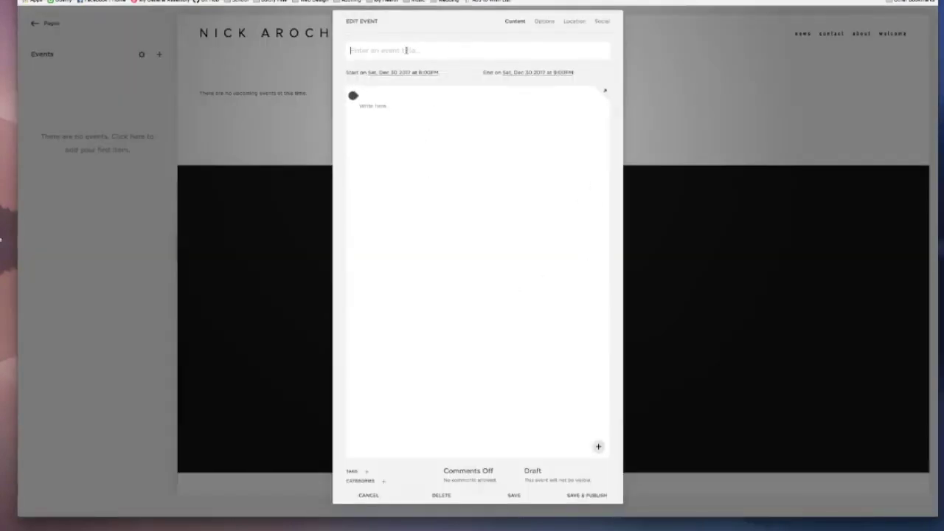
pyautogui.write('Event number 1')
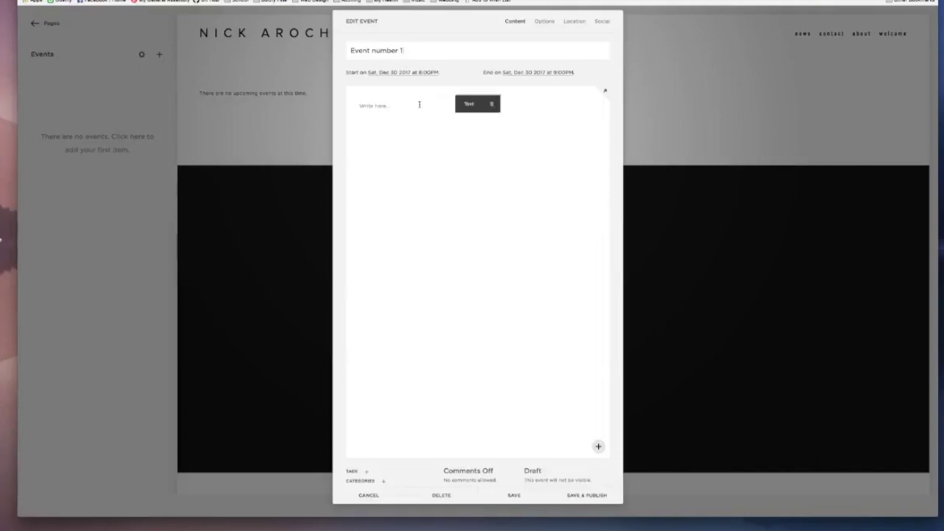
pyautogui.click(418, 105)
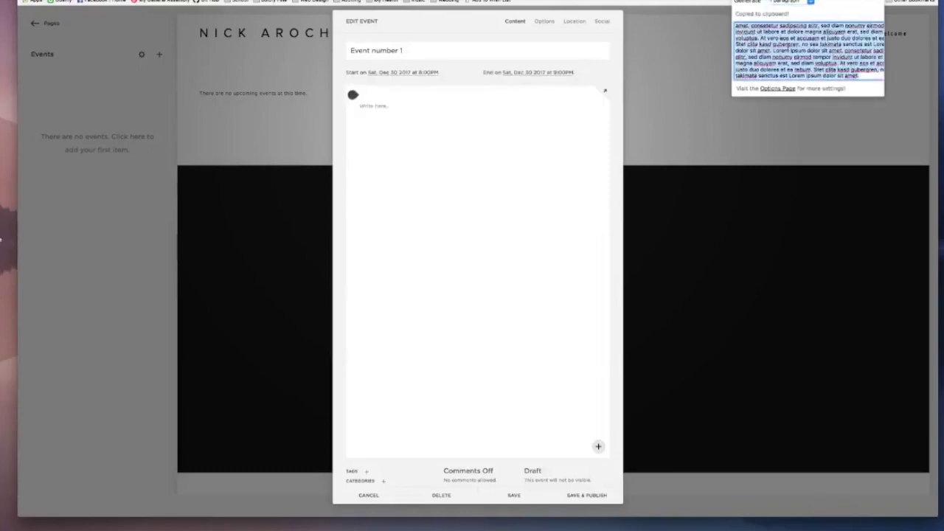
pyautogui.click(480, 108)
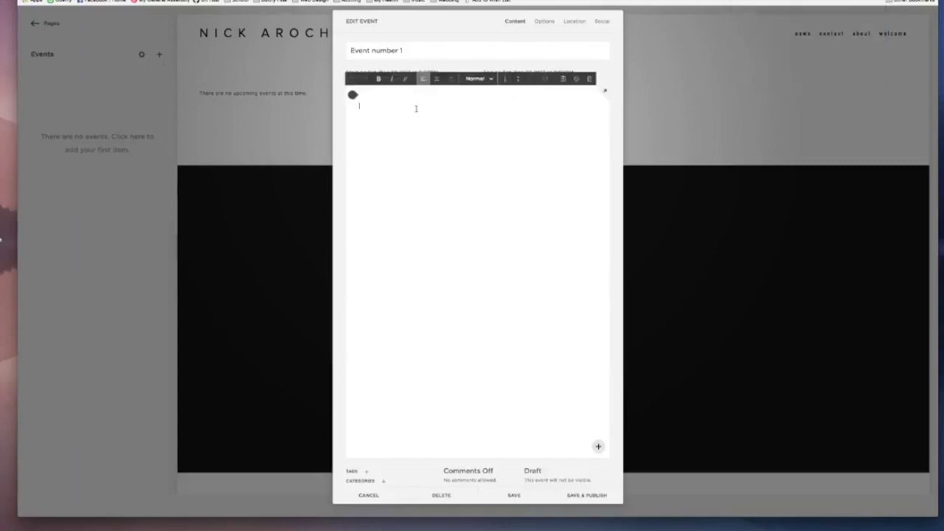
pyautogui.write('Lorem ipsum dolor sit amet, consetetur sadipscing elitr, sed diam nonumy eirmod tempor invidunt ut labore et dolore magna aliquyam erat, sed diam voluptua. At vero eos et accusam et justo duo dolores et ea rebum. Stet clita kasd gubergren, no sea takimata sanctus est Lorem ipsum dolor sit amet. Lorem ipsum dolor sit amet, consetetur sadipscing elitr, sed diam nonumy eirmod tempor invidunt ut labore et dolore magna aliquyam erat, sed diam voluptua. At vero eos et accusam et justo duo dolores et ea rebum. Stet clita kasd gubergren, no sea takimata sanctus est Lorem ipsum dolor sit amet. Lorem ipsum dolor sit amet, consetetur sadipscing elitr, sed diam nonumy eirmod tempor invidunt ut labore et dolore magna aliquyam erat, sed diam voluptua. At vero eos et accusam et justo duo dolores et ea rebum. Stet clita kasd gubergren, no sea takimata sanctus est Lorem ipsum dolor sit amet.')
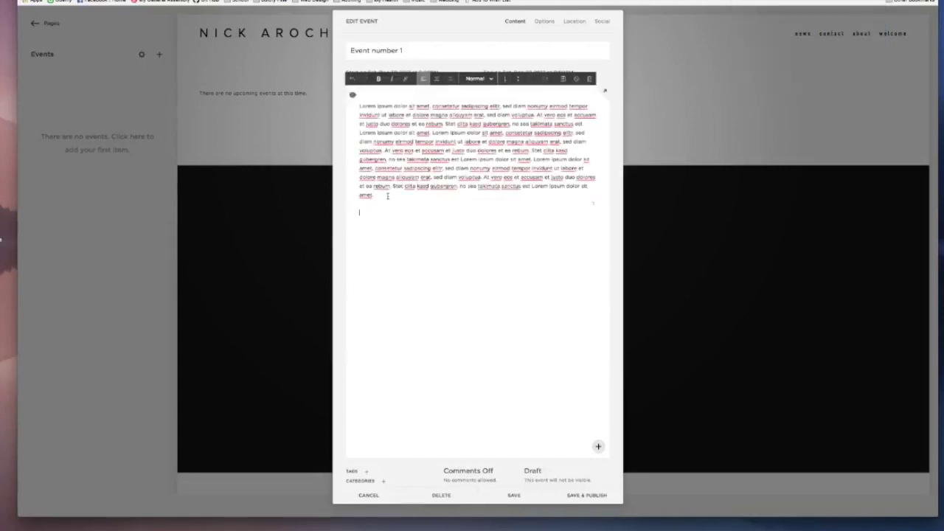
# - Insert a Button block below the event's paragraph and label it "Tickets Here"
pyautogui.click(353, 203)
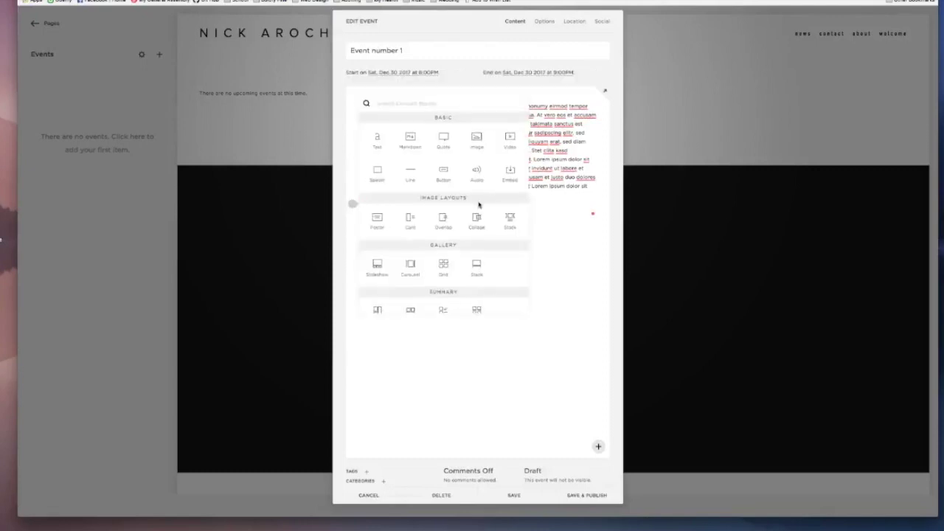
pyautogui.scroll(-3, 485, 211)
pyautogui.scroll(3, 485, 211)
pyautogui.click(443, 175)
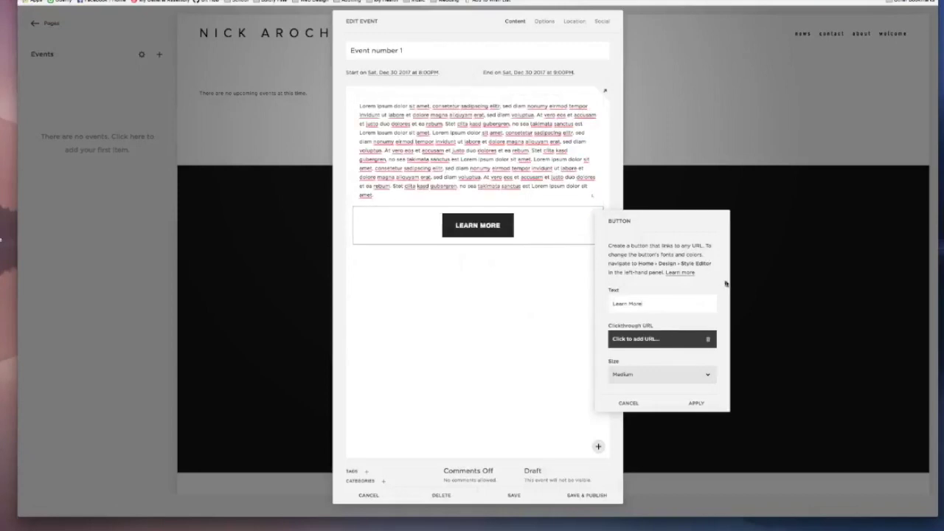
pyautogui.moveTo(664, 303); pyautogui.dragTo(588, 303)
pyautogui.write('Tickets Her')
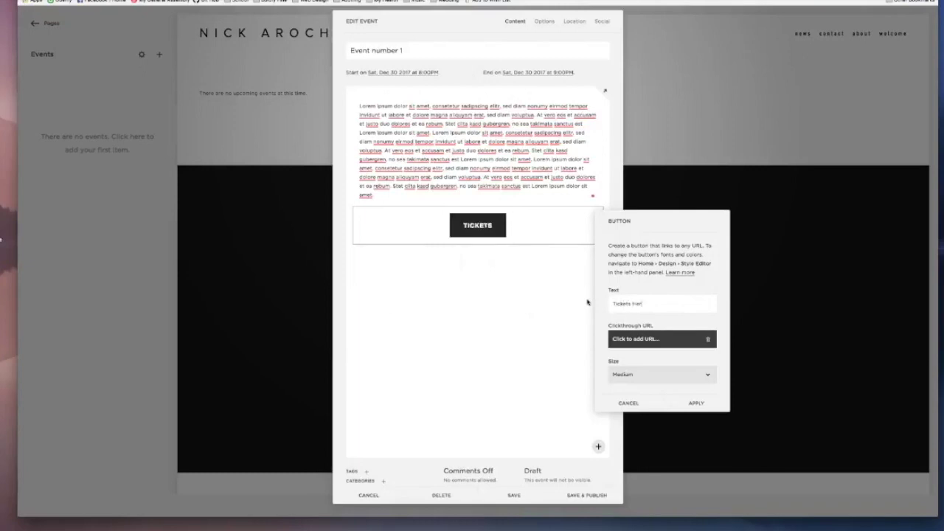
pyautogui.write('e!')
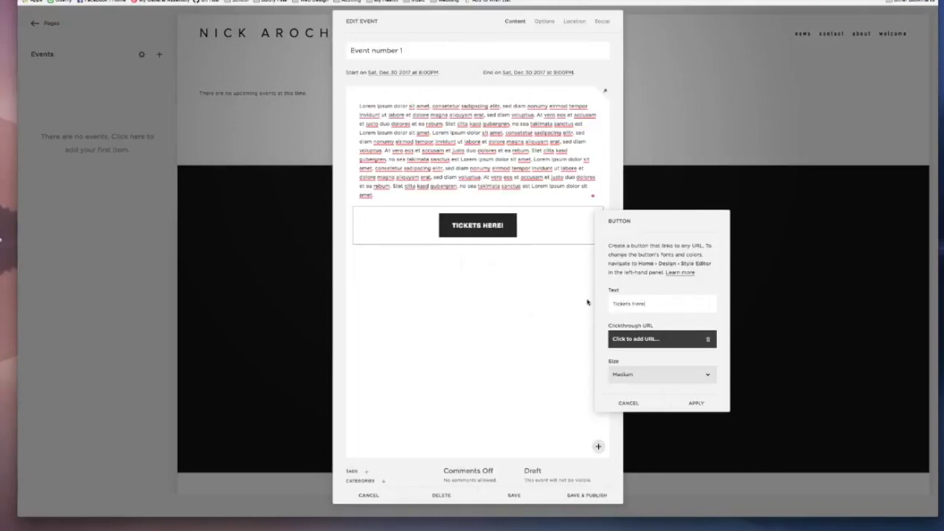
pyautogui.press('BackSpace')
# - Link the button to the external URL ticketmaster.com, set it to open in a new window, and apply the settings
pyautogui.click(646, 339)
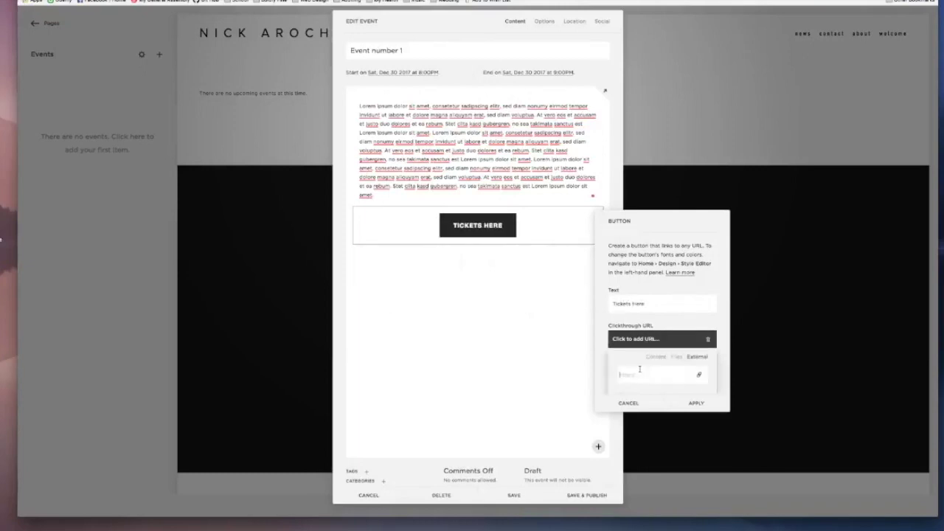
pyautogui.write('googelle.com')
pyautogui.scroll(-3, 675, 369)
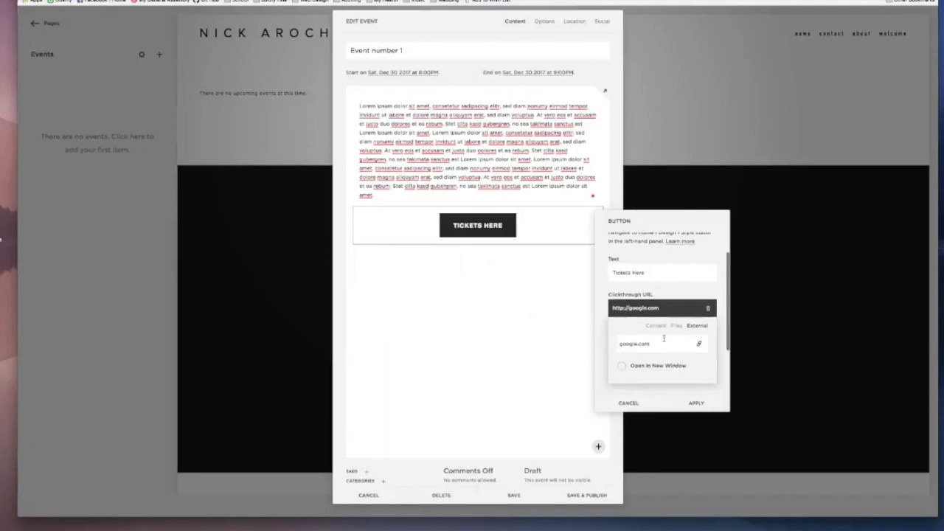
pyautogui.tripleClick(663, 343)
pyautogui.write('ticket')
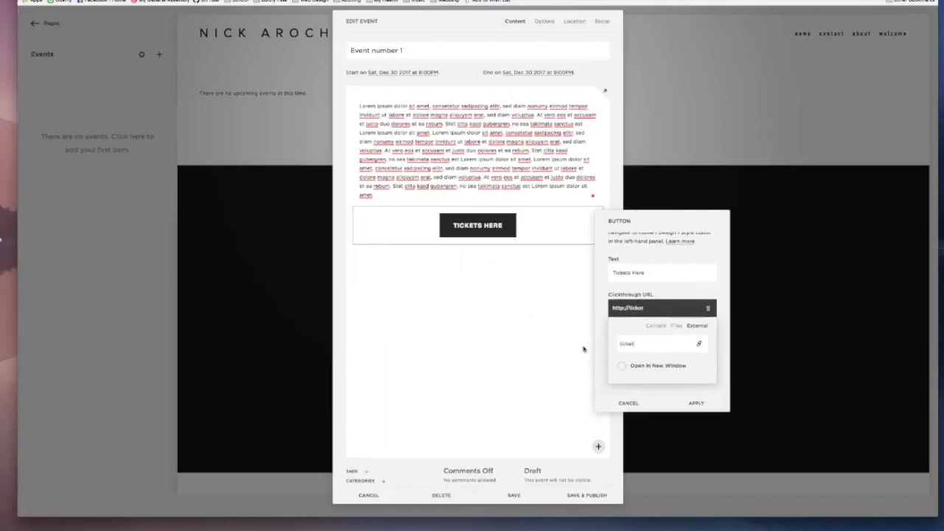
pyautogui.write('master.com')
pyautogui.click(623, 367)
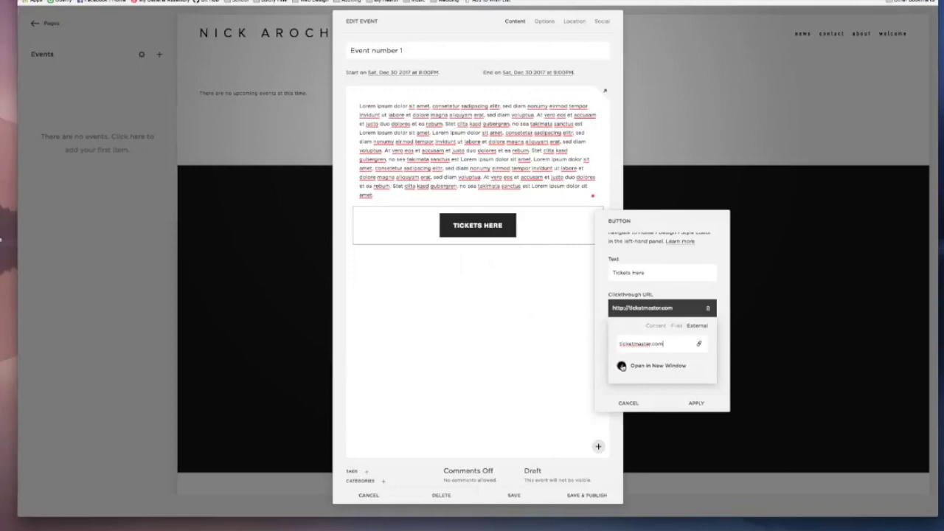
pyautogui.click(694, 405)
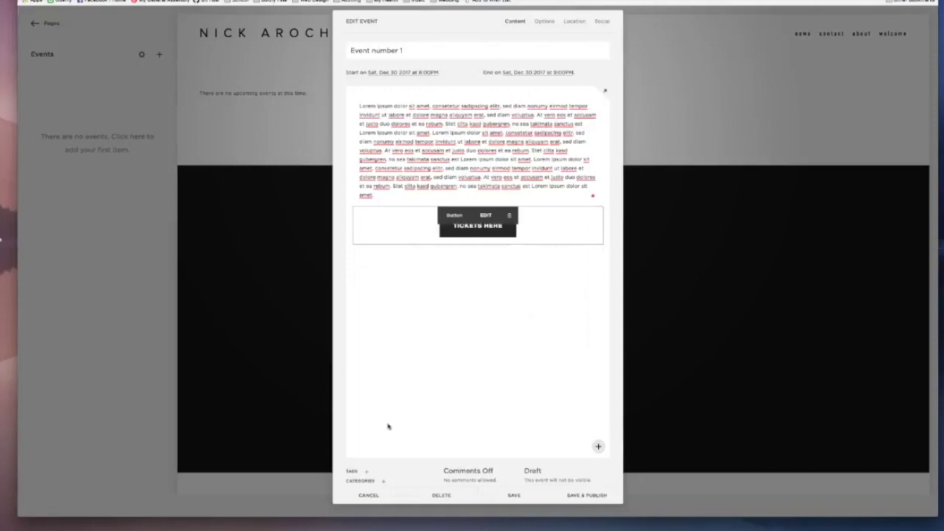
# - Set the event's start to December 31, 2017 at 10:00 PM
pyautogui.moveTo(483, 104)
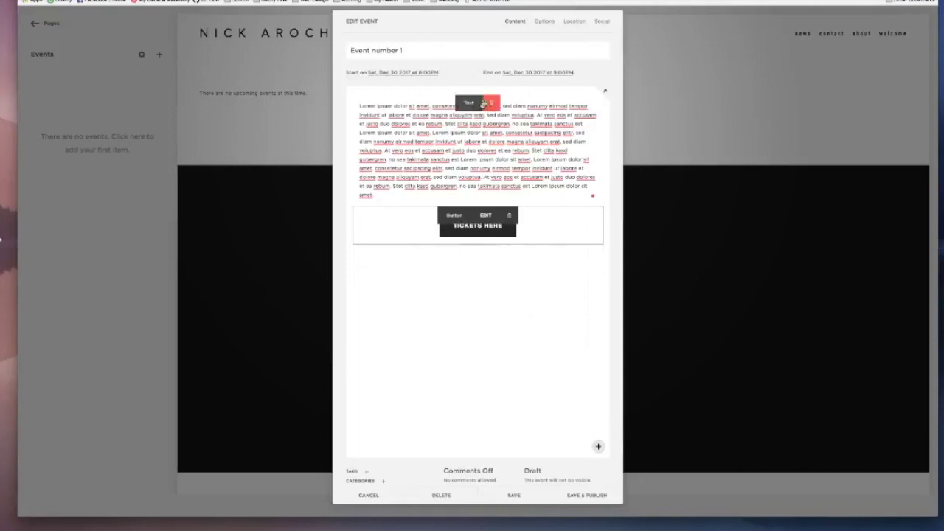
pyautogui.click(402, 72)
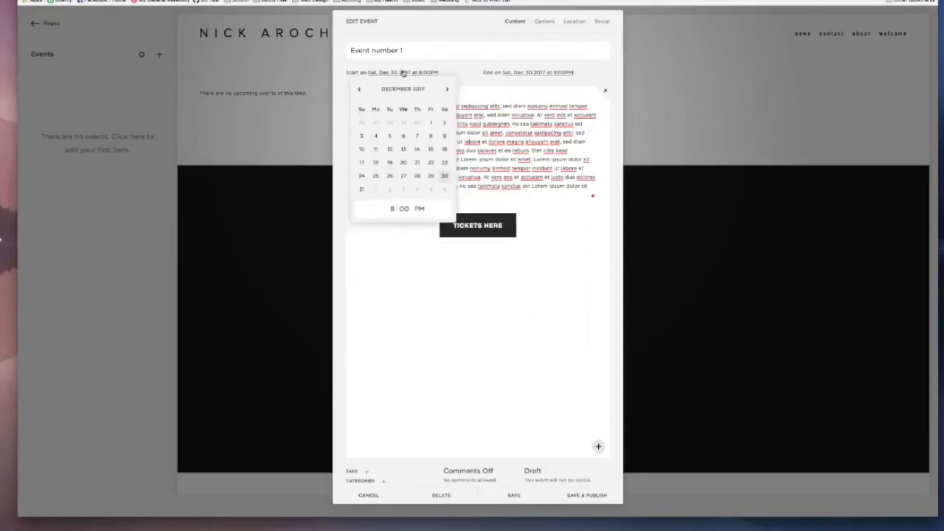
pyautogui.click(361, 190)
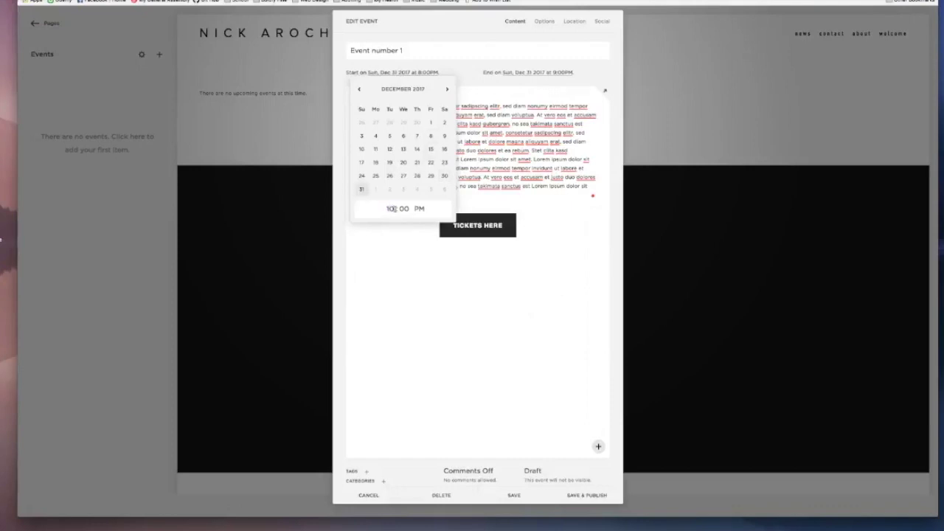
pyautogui.click(392, 208)
pyautogui.write('10')
pyautogui.click(415, 303)
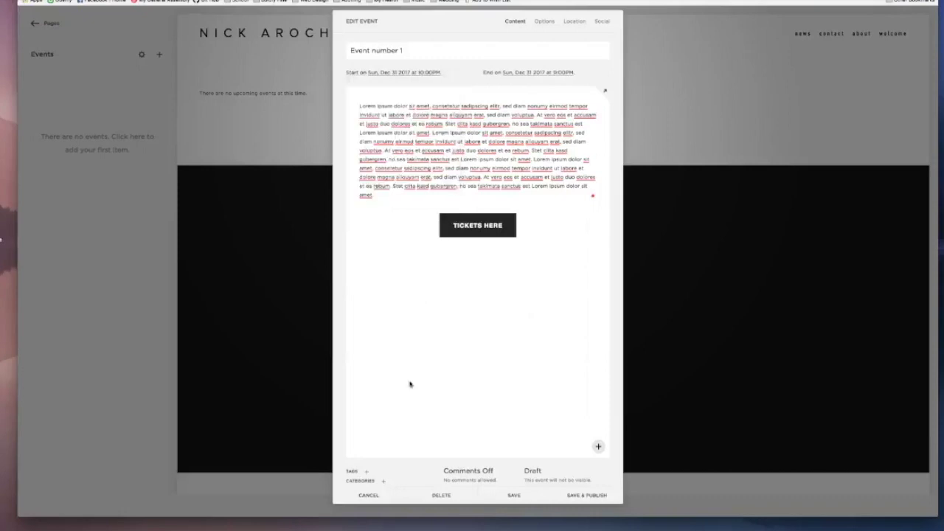
# - Create a "Concerts" category and assign it to the event
pyautogui.click(382, 483)
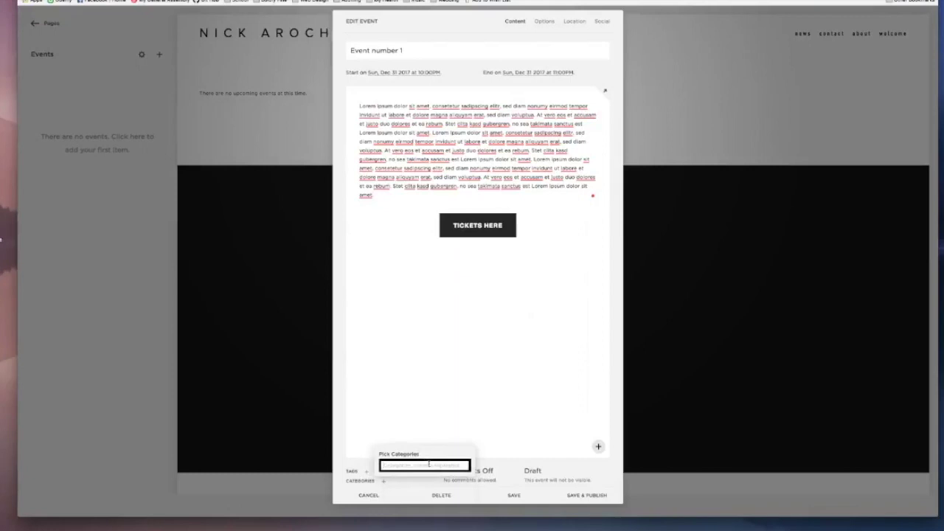
pyautogui.write('Concerts')
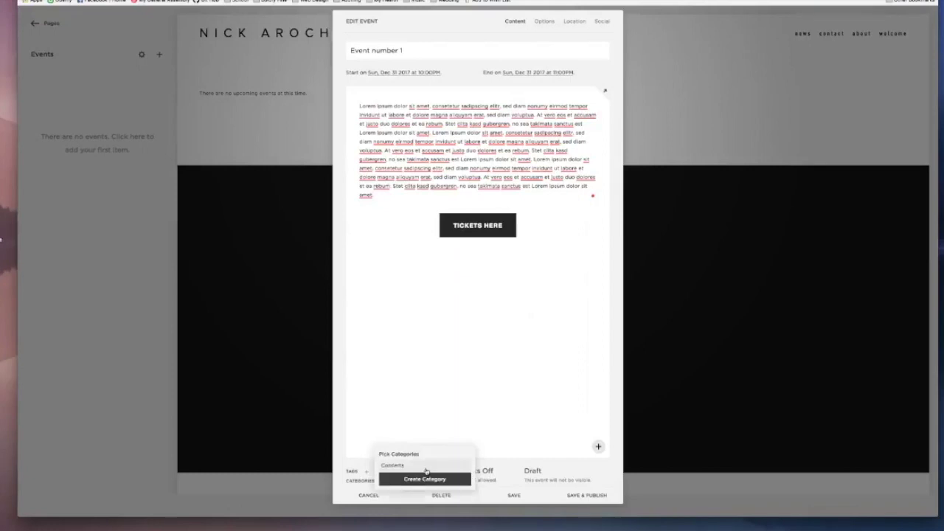
pyautogui.click(431, 384)
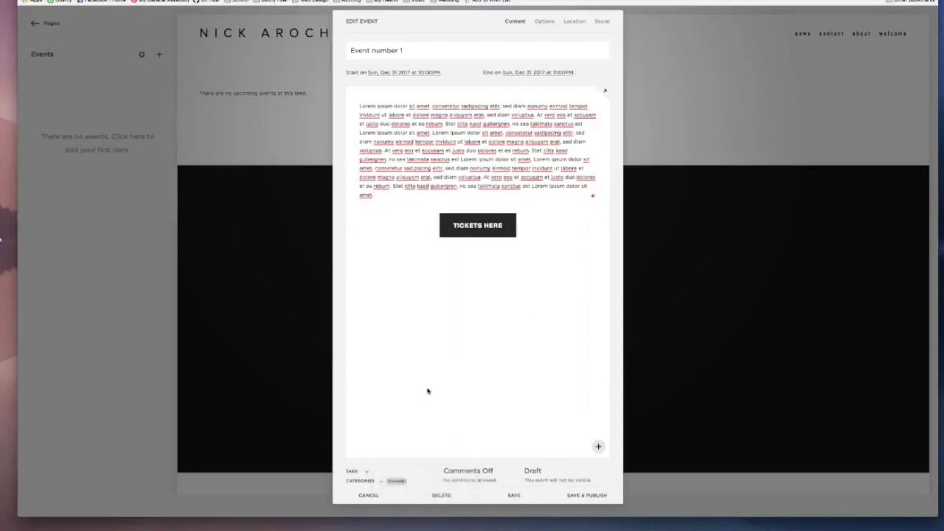
# - Create the additional categories "Music Video Shoot" and "Recording Session", keeping only Concerts assigned to the event
pyautogui.click(381, 482)
pyautogui.click(422, 464)
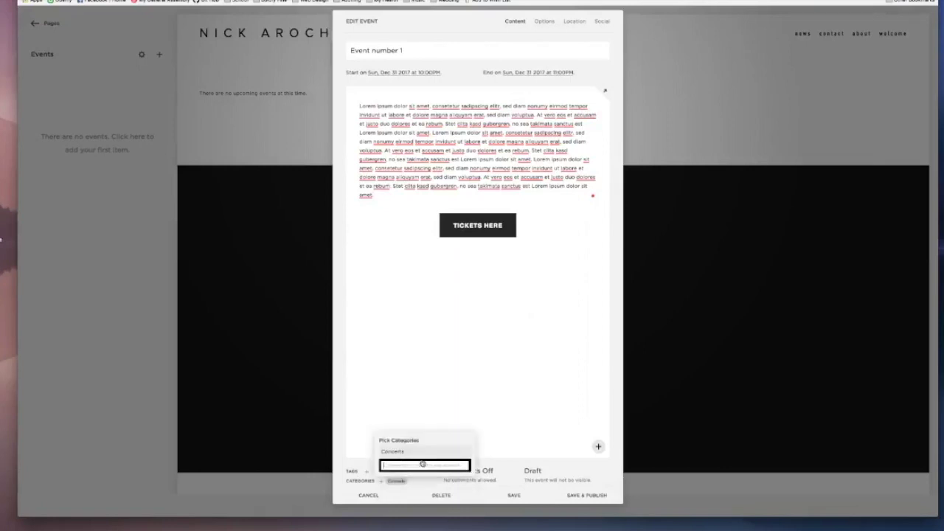
pyautogui.write('H')
pyautogui.write('usic Vide')
pyautogui.write('o Shoot')
pyautogui.press('Return')
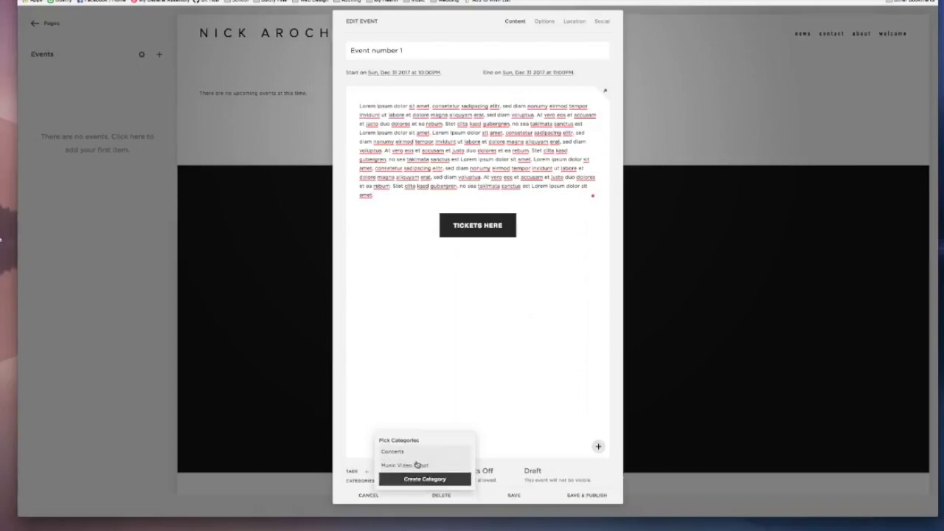
pyautogui.click(421, 479)
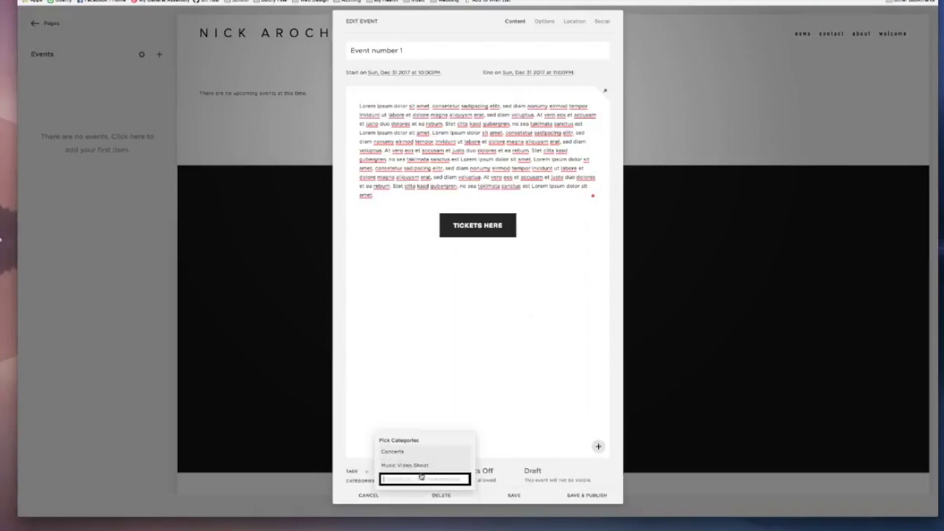
pyautogui.write('Recording Session')
pyautogui.press('Return')
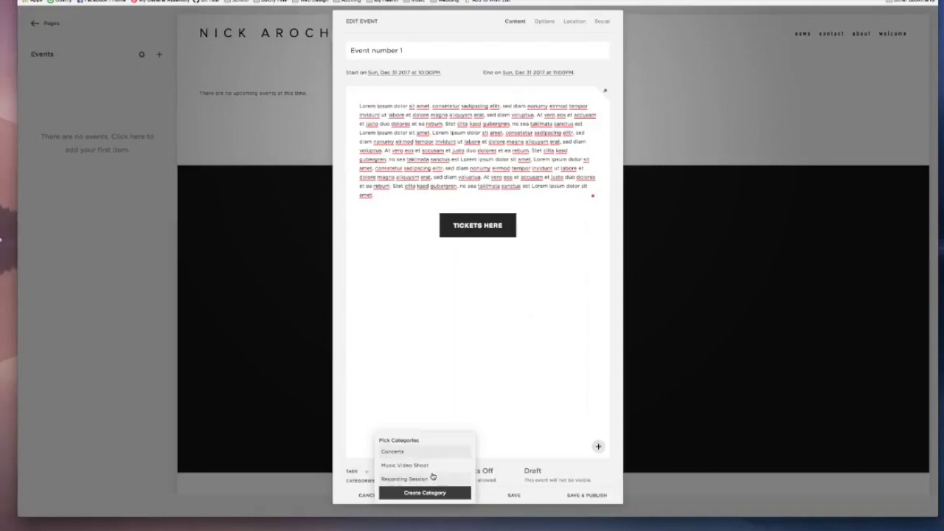
pyautogui.click(409, 452)
pyautogui.click(504, 405)
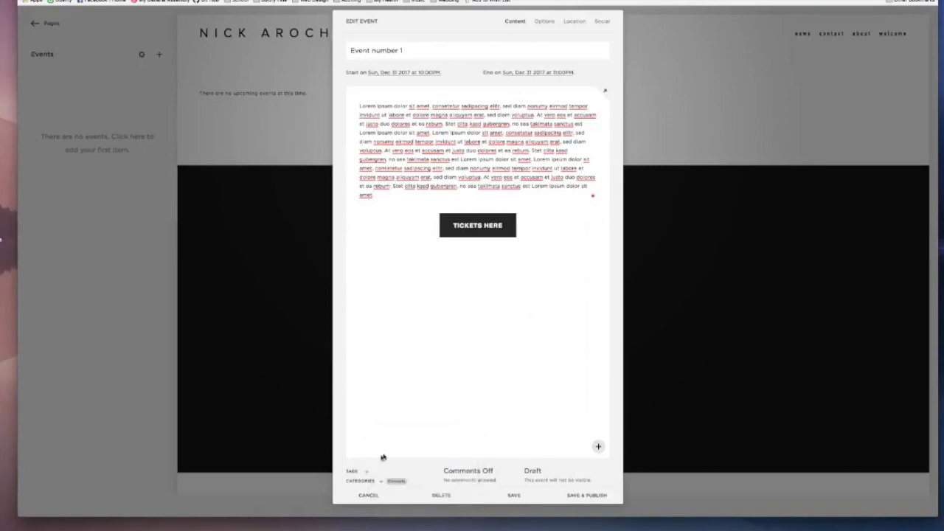
# - Add several tags to the event, including NYE, 2017 and 2018
pyautogui.click(365, 471)
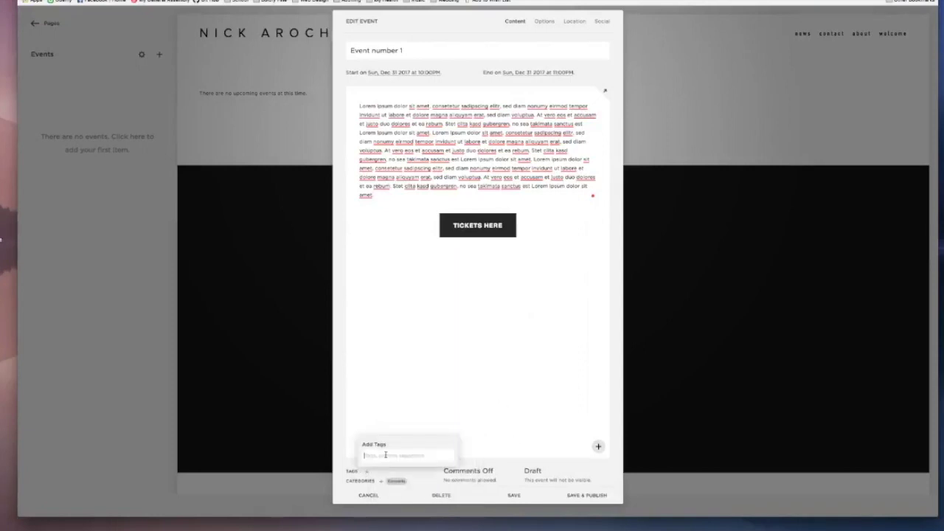
pyautogui.write('NYE')
pyautogui.press('Return')
pyautogui.write('a')
pyautogui.press('Return')
pyautogui.write('2018')
pyautogui.press('Return')
pyautogui.write('Jazz')
pyautogui.press('Return')
pyautogui.write('pary')
pyautogui.press('Return')
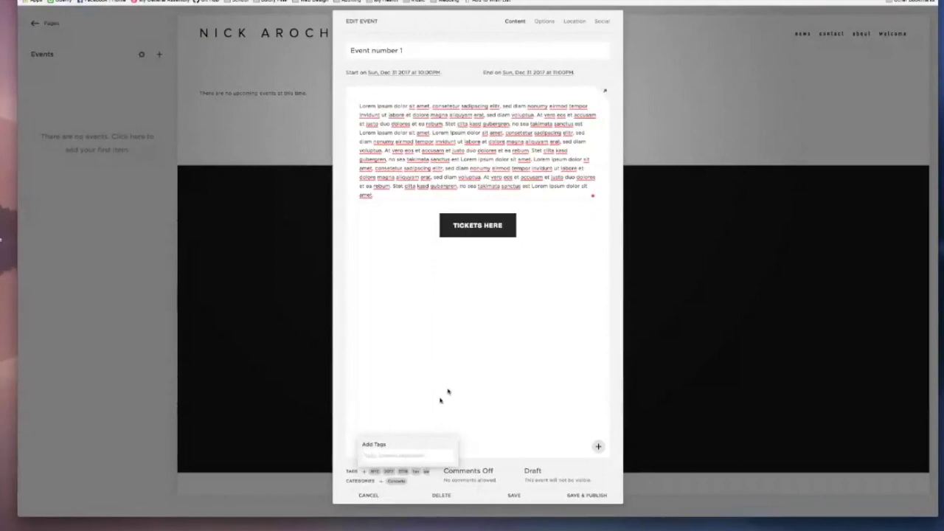
# - Turn on comments for the event and set its status to Published
pyautogui.click(481, 469)
pyautogui.click(481, 442)
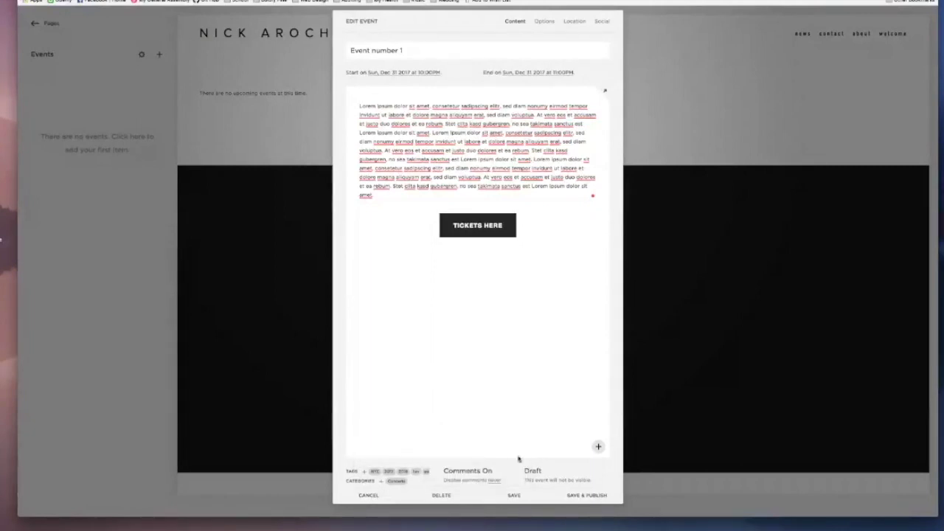
pyautogui.click(532, 472)
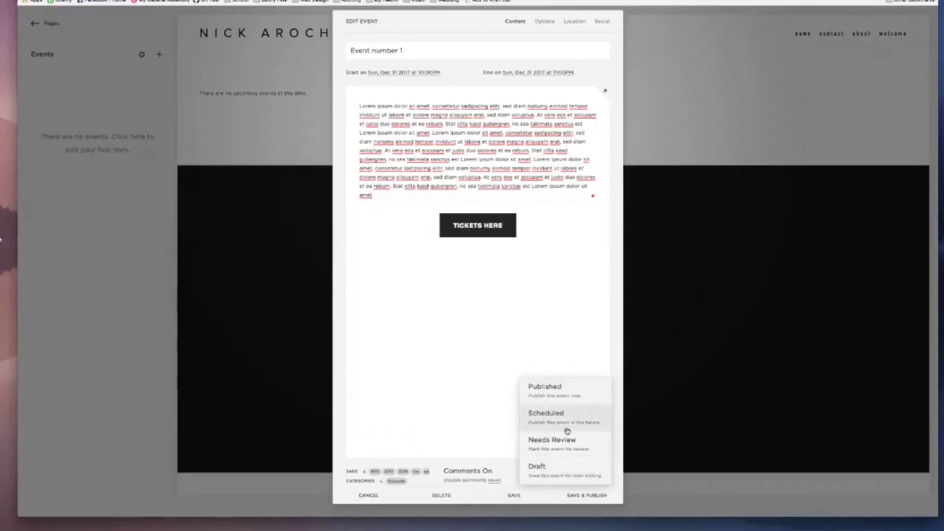
pyautogui.click(565, 390)
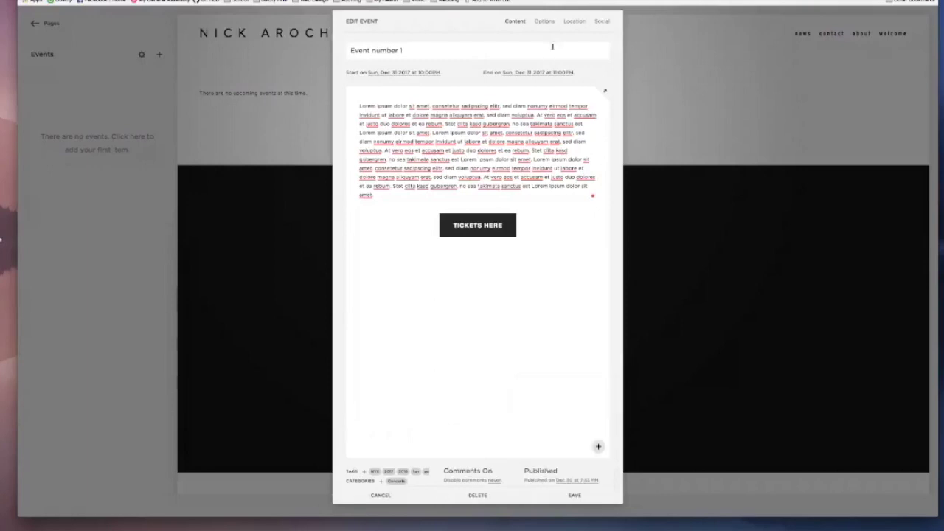
# - Upload bio.jpg as the event's thumbnail image
pyautogui.click(544, 21)
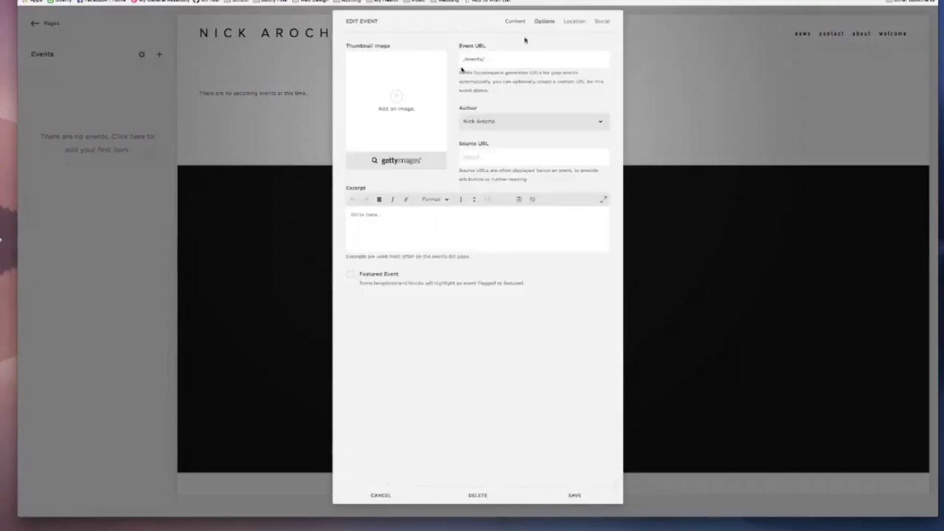
pyautogui.click(404, 103)
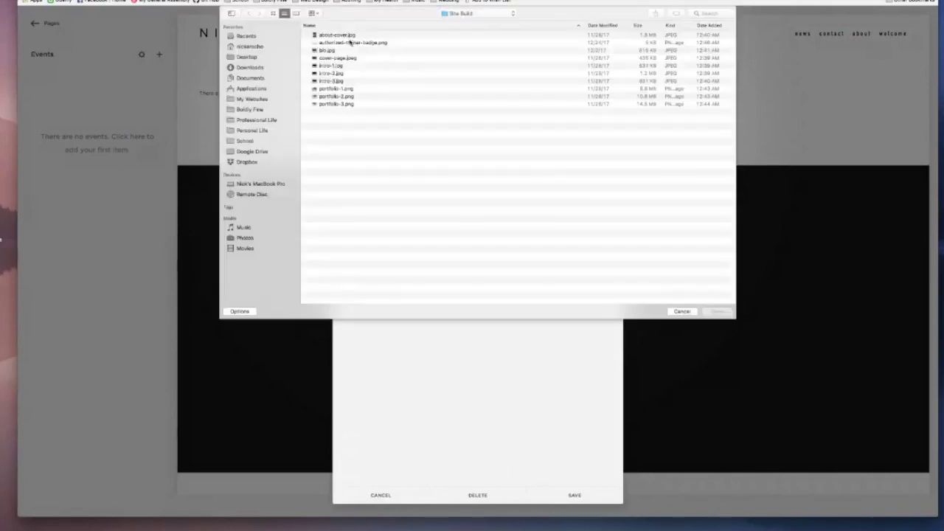
pyautogui.click(327, 50)
pyautogui.press('Return')
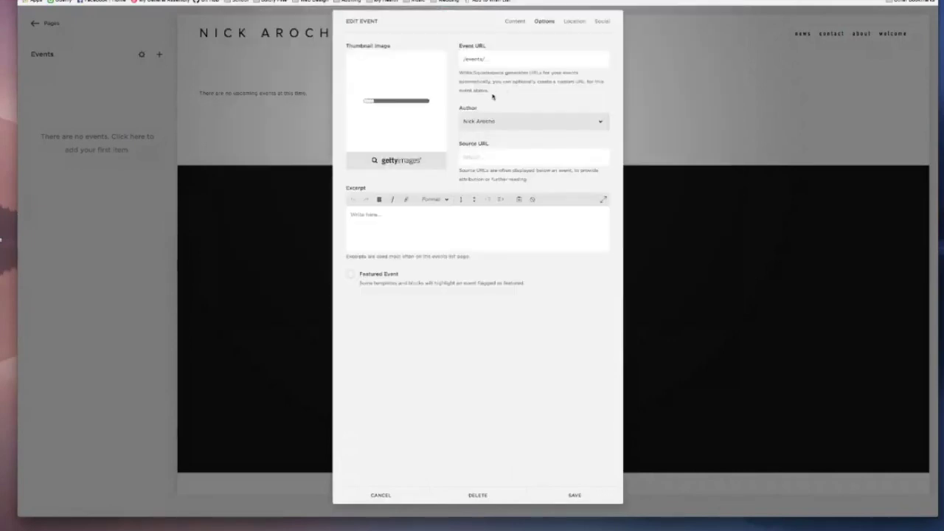
# - Write the event excerpt "This is an excerpt. Super important!!!" and set the source URL to ticketmaster.com
pyautogui.click(440, 217)
pyautogui.write('This is an ev')
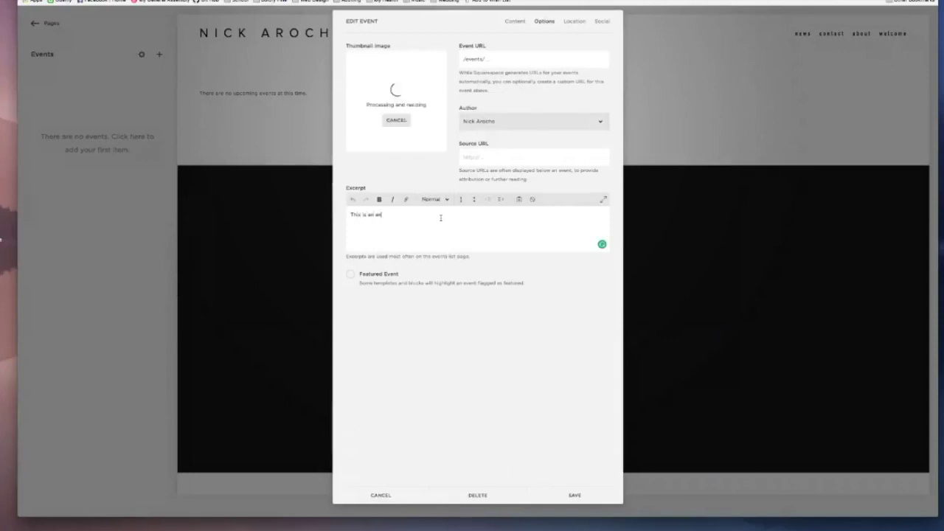
pyautogui.write('erpt. Super')
pyautogui.write('Emportant.')
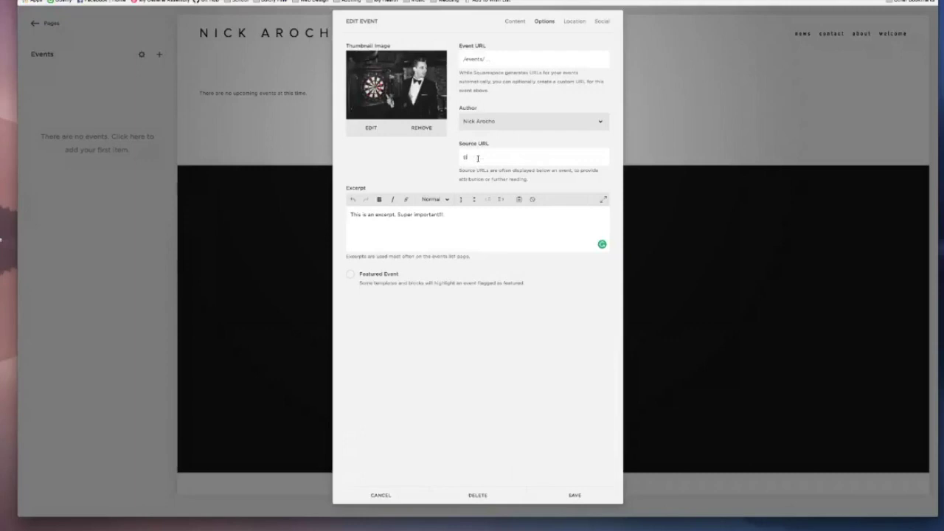
pyautogui.write('oogle')
pyautogui.write('com')
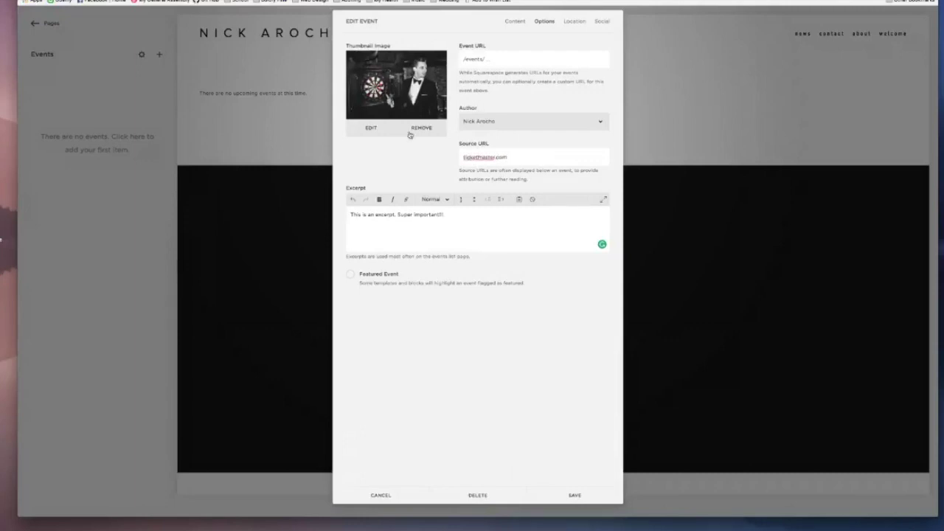
# - Set the event location to Hollywood Bowl and fill in its address from the second suggestion for 12345
pyautogui.click(572, 22)
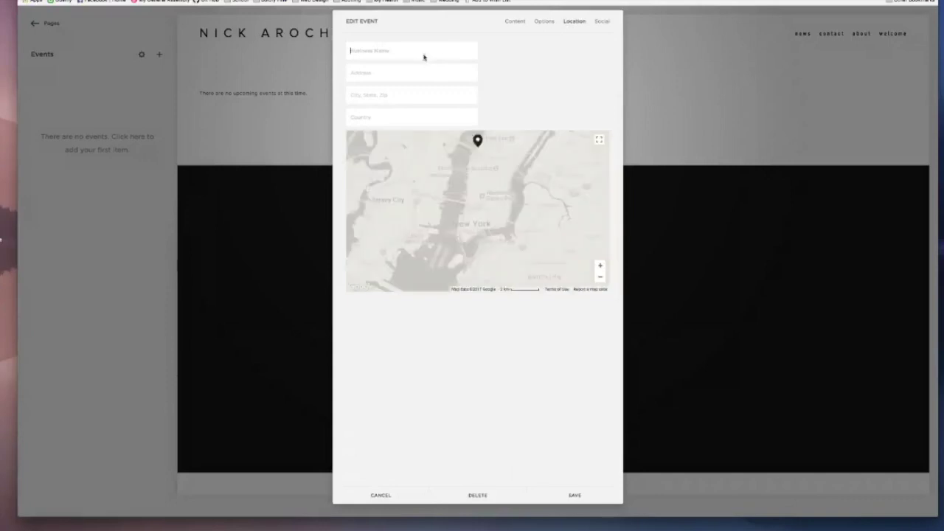
pyautogui.write('He')
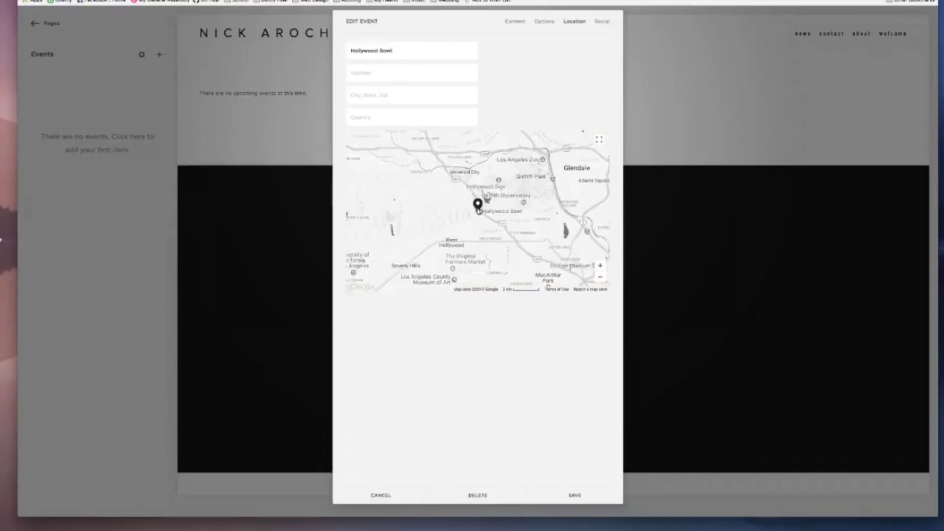
pyautogui.click(400, 76)
pyautogui.write('12345')
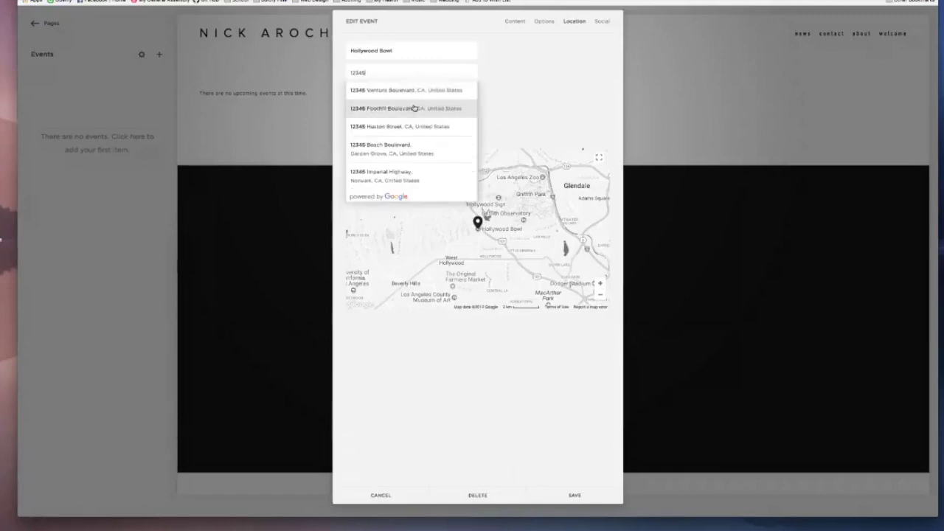
pyautogui.press('Down')
pyautogui.press('Return')
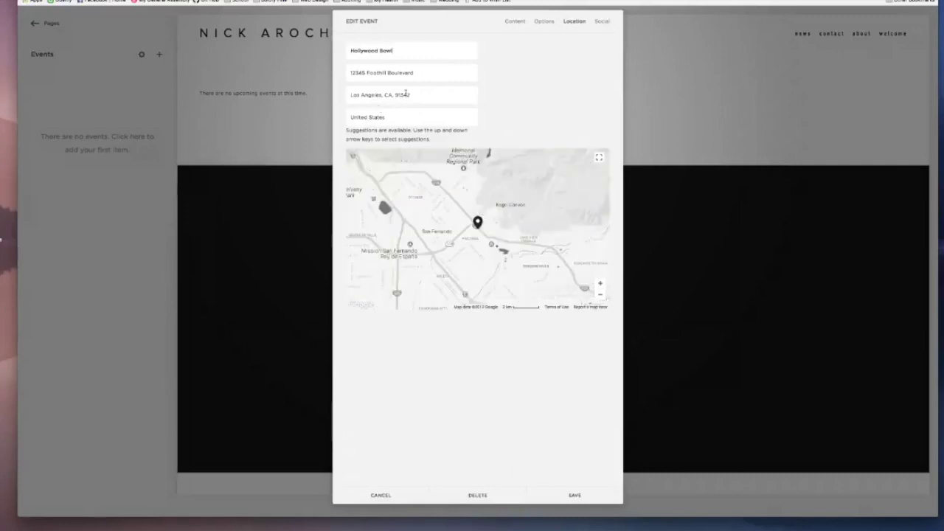
# - Turn on sharing of the event to both the Facebook and Twitter accounts
pyautogui.click(601, 22)
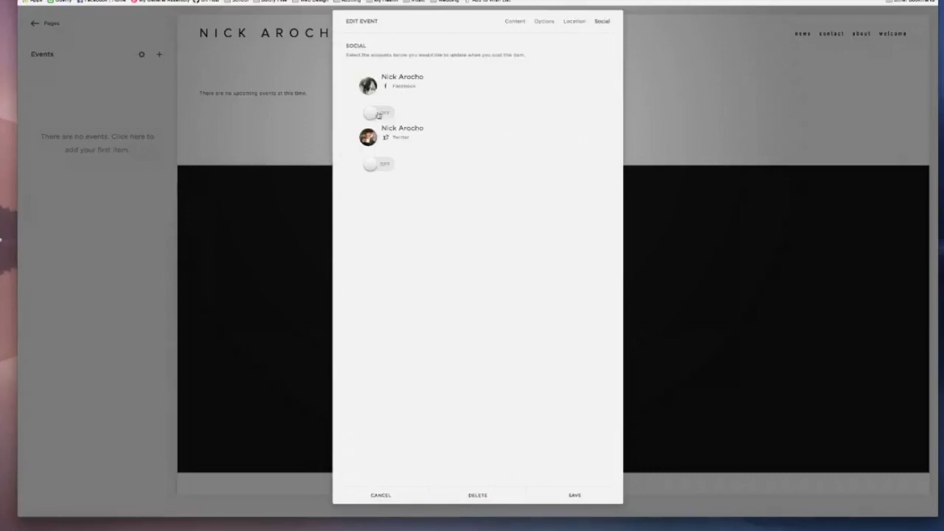
pyautogui.click(375, 115)
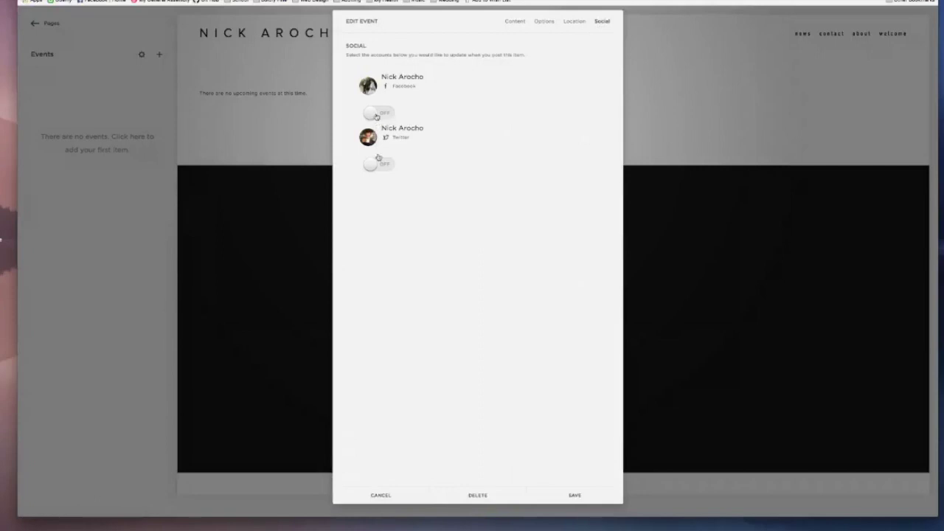
pyautogui.click(374, 166)
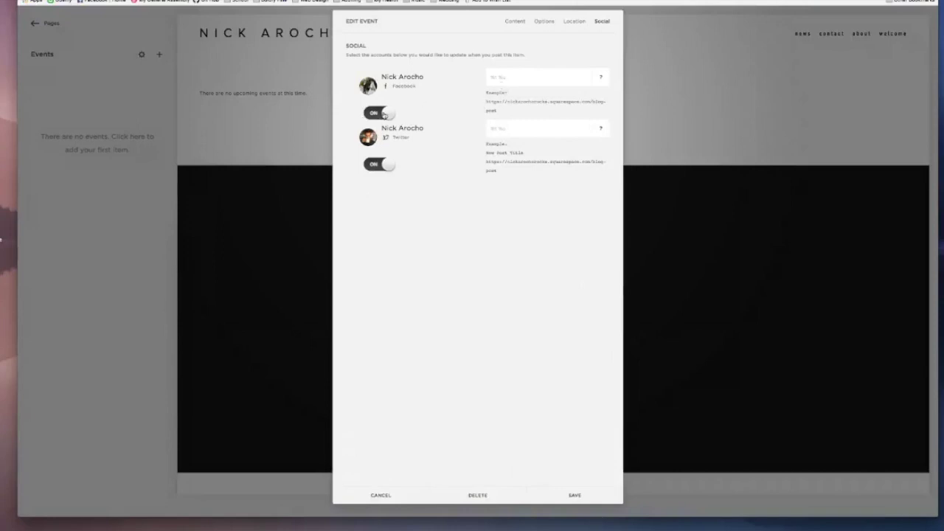
pyautogui.click(383, 115)
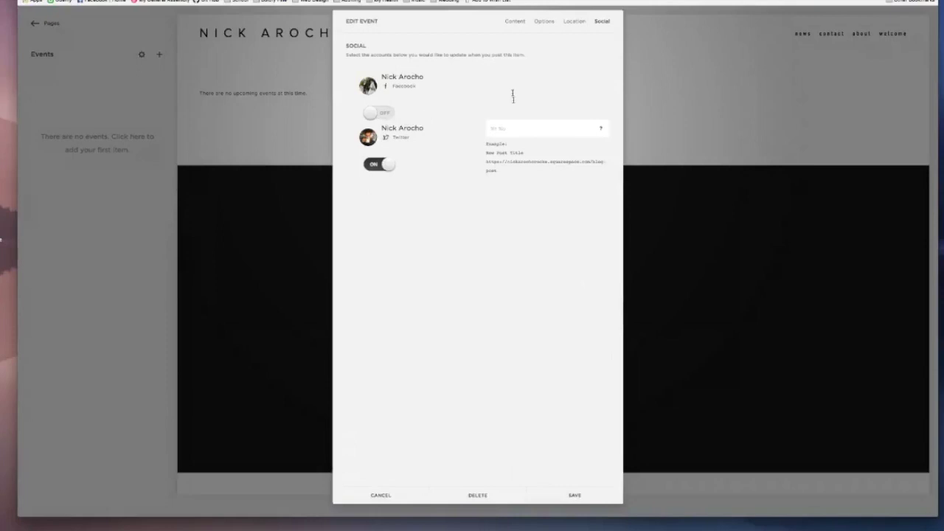
pyautogui.click(383, 114)
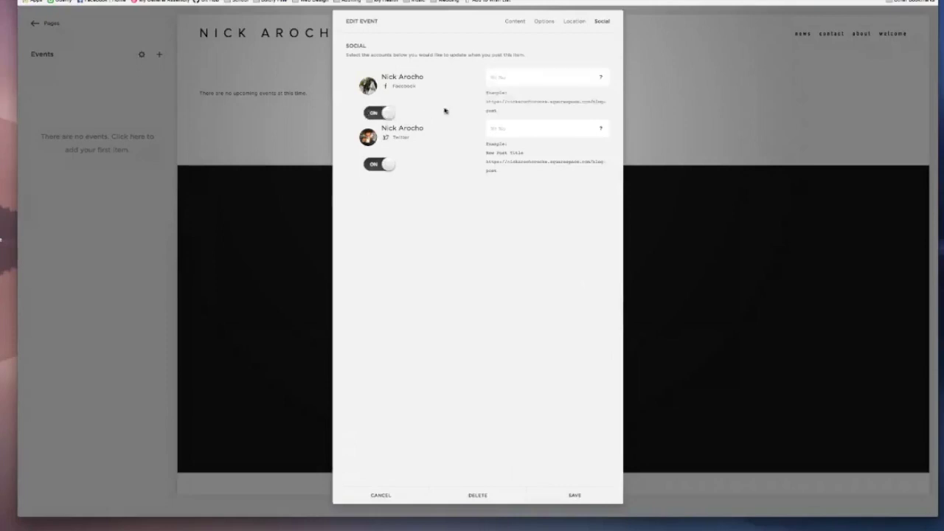
# - Set the Facebook post message to "Hey new show! Get yo tickets!!! %u"
pyautogui.click(493, 76)
pyautogui.write('Hey')
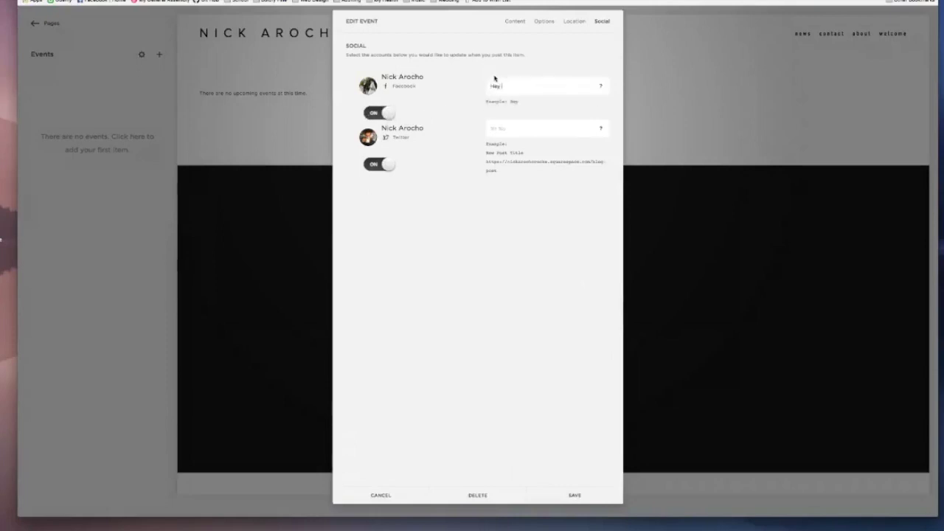
pyautogui.write(' new show! Get yo tickets!!!')
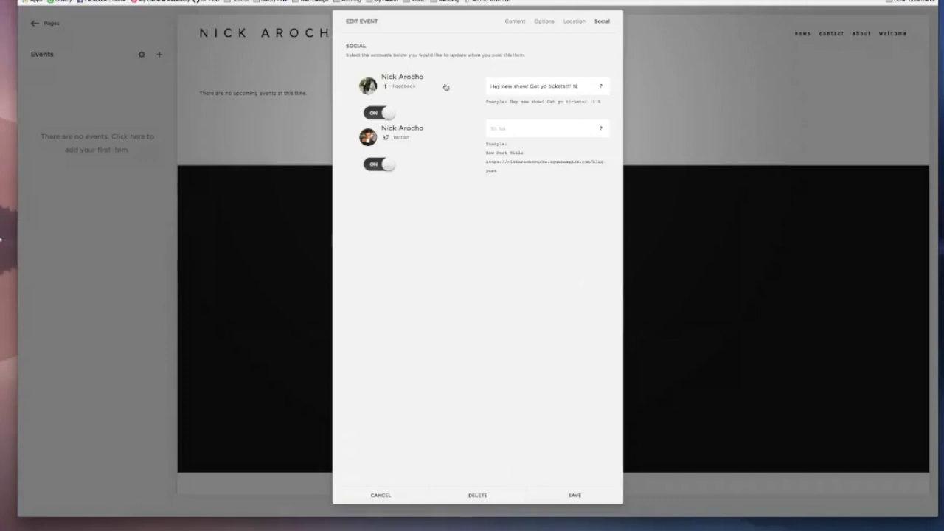
pyautogui.write(' %u')
pyautogui.moveTo(602, 76)
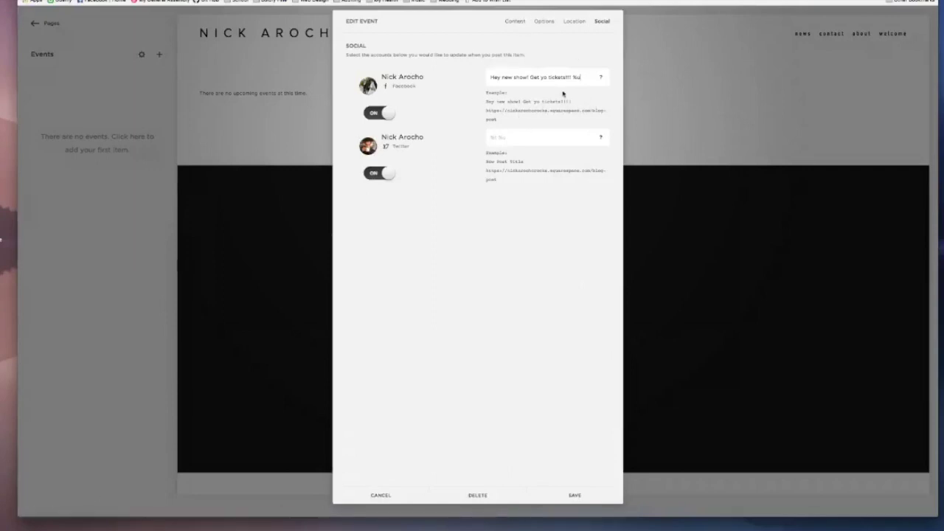
# - Retitle the event "NYE Concert" and save it
pyautogui.click(520, 22)
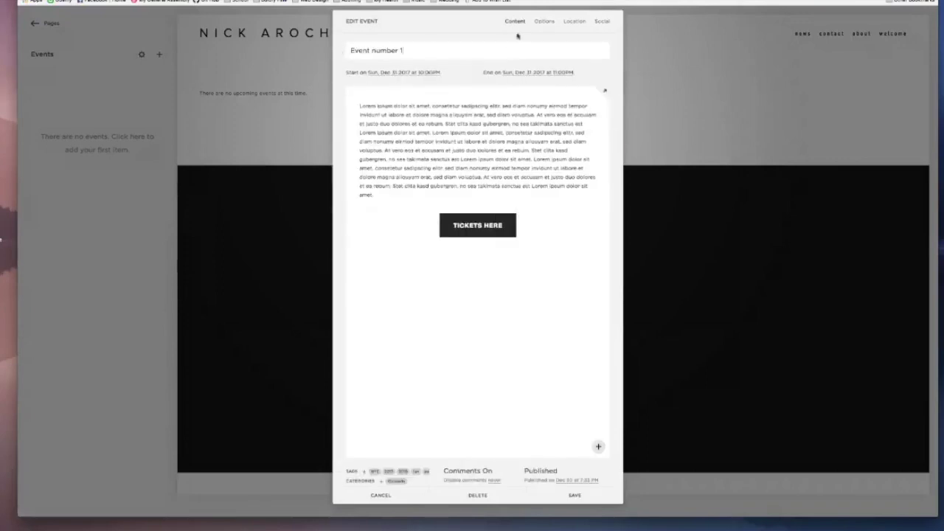
pyautogui.click(541, 27)
pyautogui.click(515, 21)
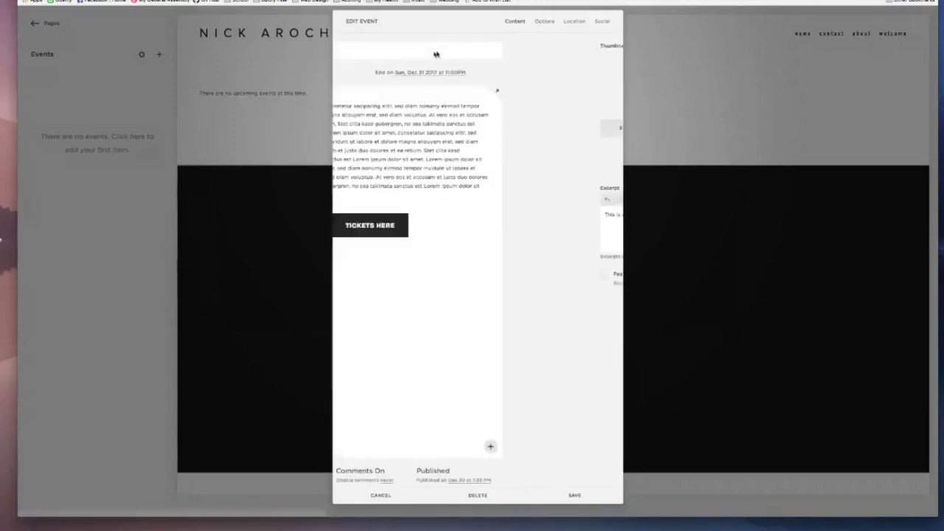
pyautogui.moveTo(429, 51); pyautogui.dragTo(329, 48)
pyautogui.write('NYE Concert')
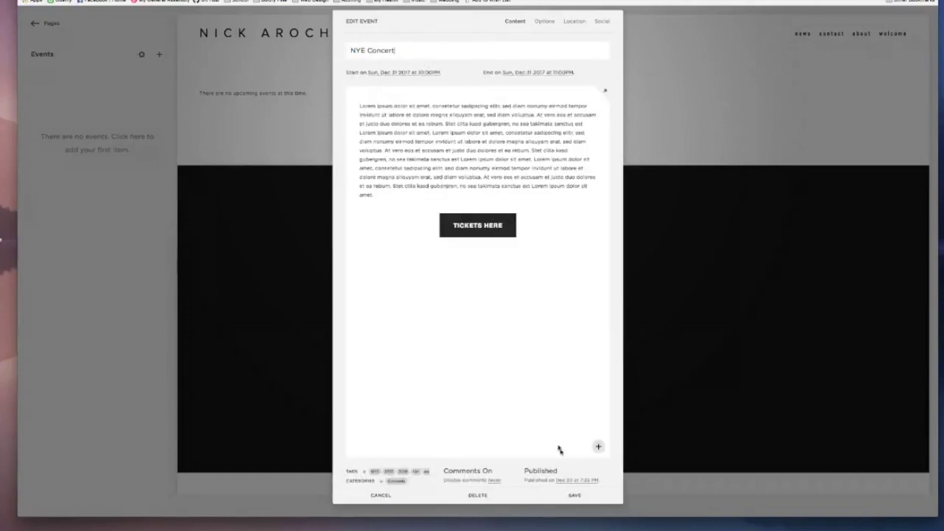
pyautogui.click(574, 495)
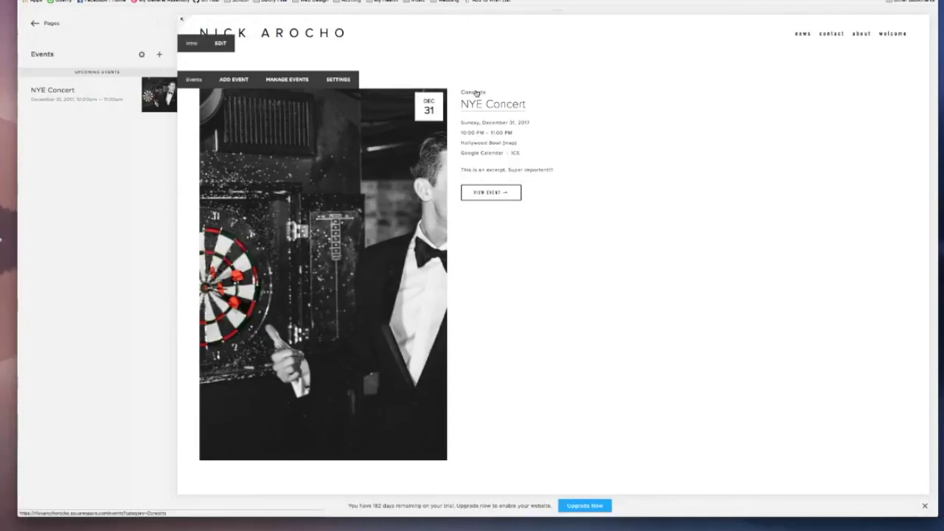
# - View the NYE Concert event's own page and test its Tickets Here button
pyautogui.click(503, 193)
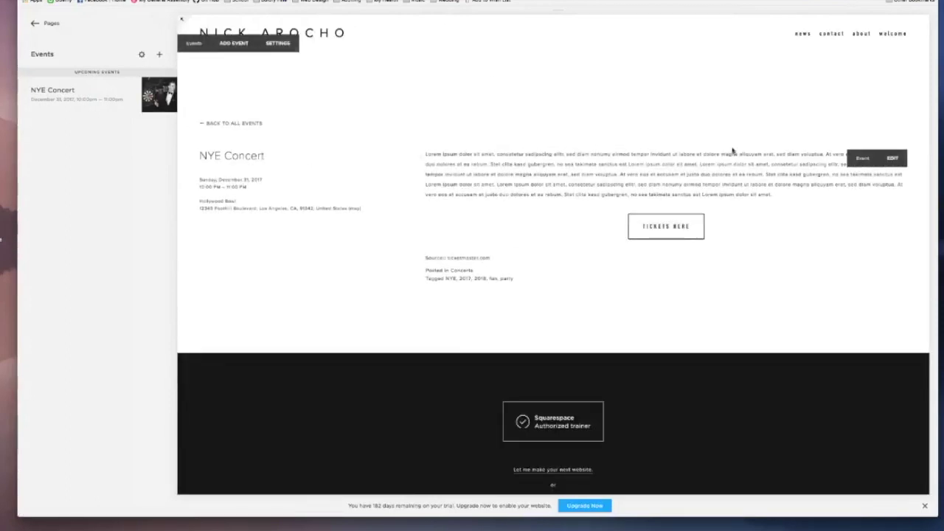
pyautogui.click(662, 226)
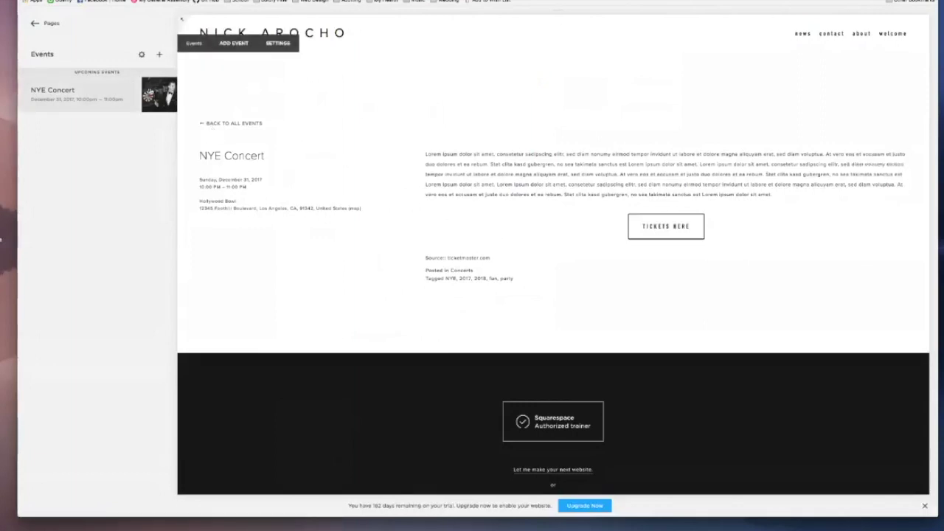
# - Duplicate the NYE Concert event and title the copy "Beach Concert"
pyautogui.moveTo(78, 97)
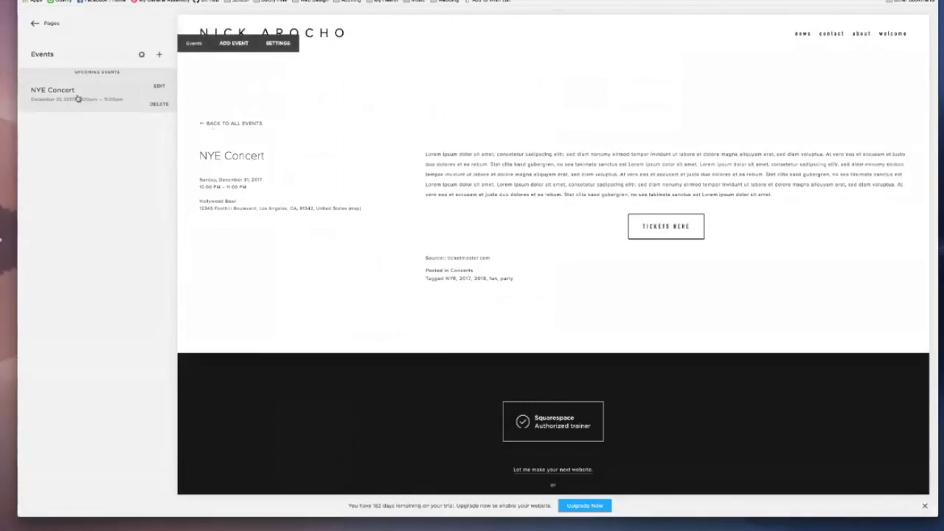
pyautogui.click(167, 91)
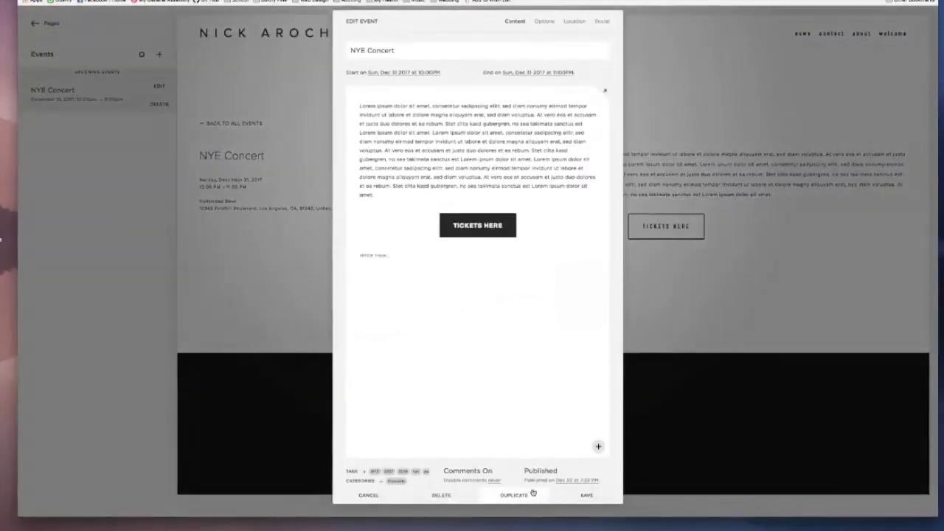
pyautogui.click(533, 493)
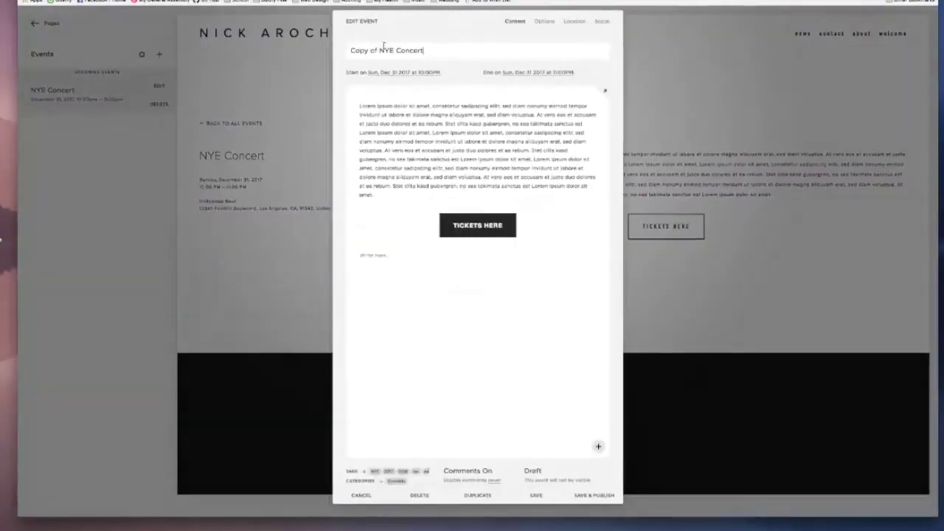
pyautogui.moveTo(436, 52); pyautogui.dragTo(347, 48)
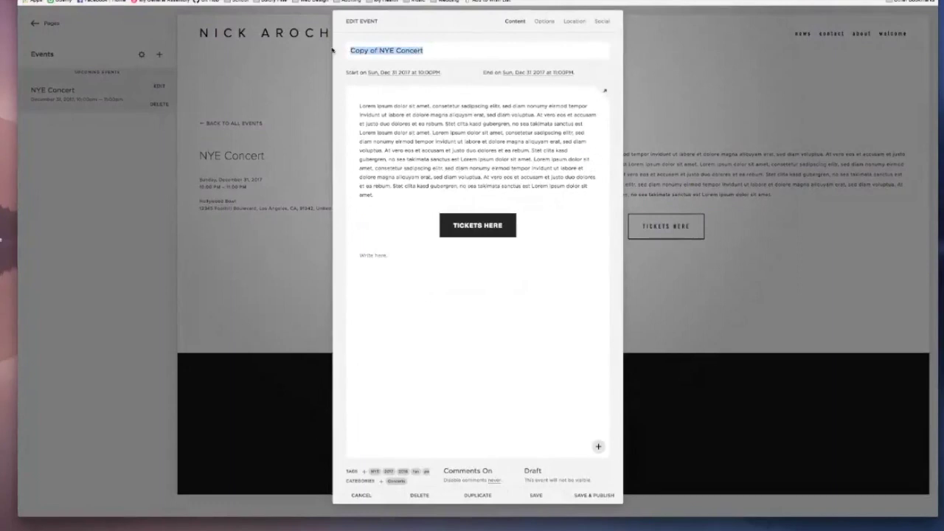
pyautogui.write('Beach')
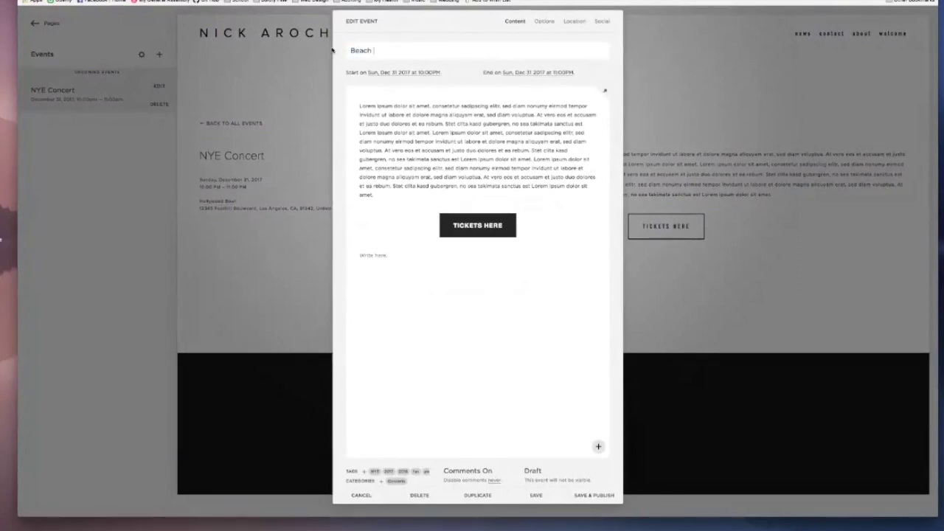
pyautogui.write(' Concert')
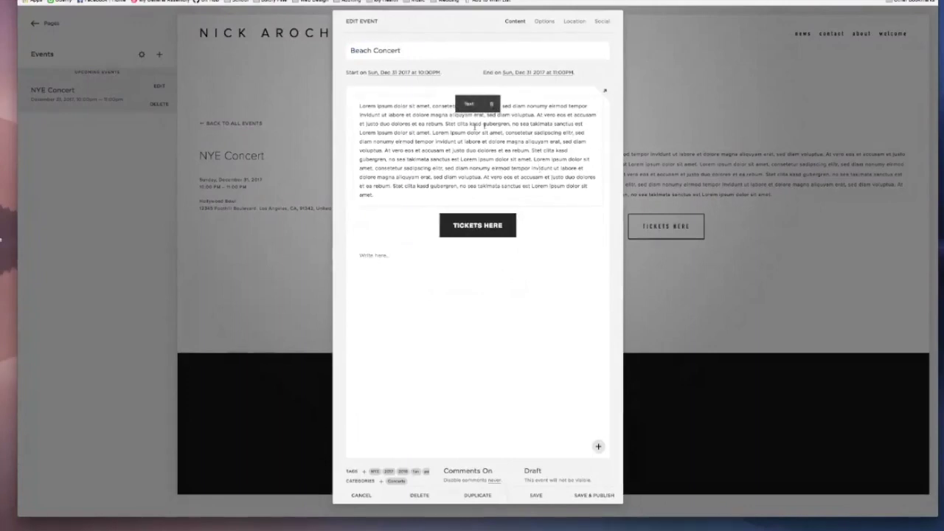
pyautogui.click(498, 215)
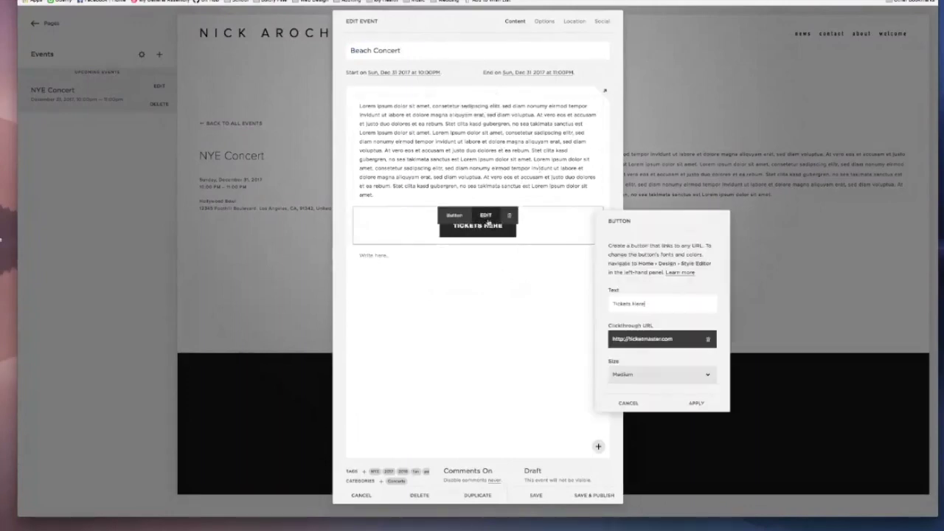
pyautogui.click(649, 340)
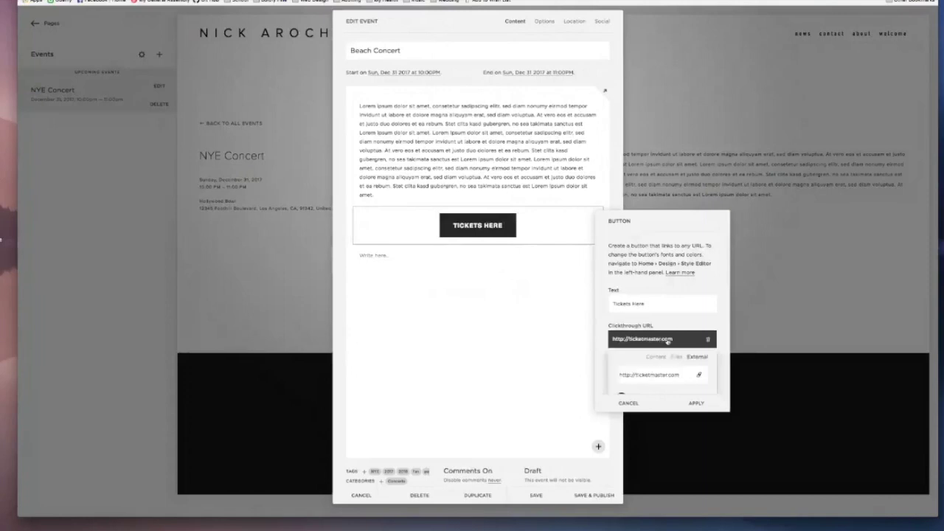
pyautogui.click(670, 344)
pyautogui.write('beach-concert')
pyautogui.scroll(-1, 667, 332)
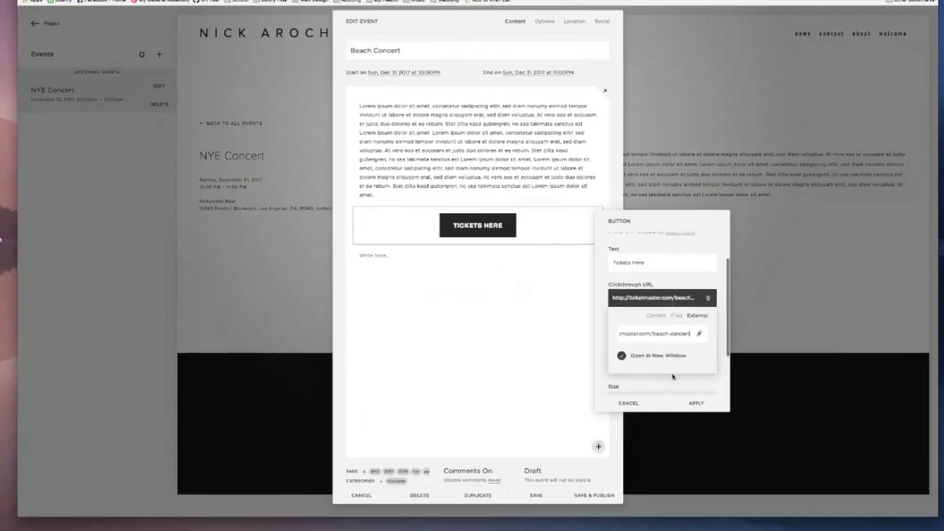
# - Set the Tickets Here button's size to Large, keep its alignment at Center, and apply the button settings
pyautogui.scroll(-2, 691, 378)
pyautogui.click(661, 340)
pyautogui.click(660, 331)
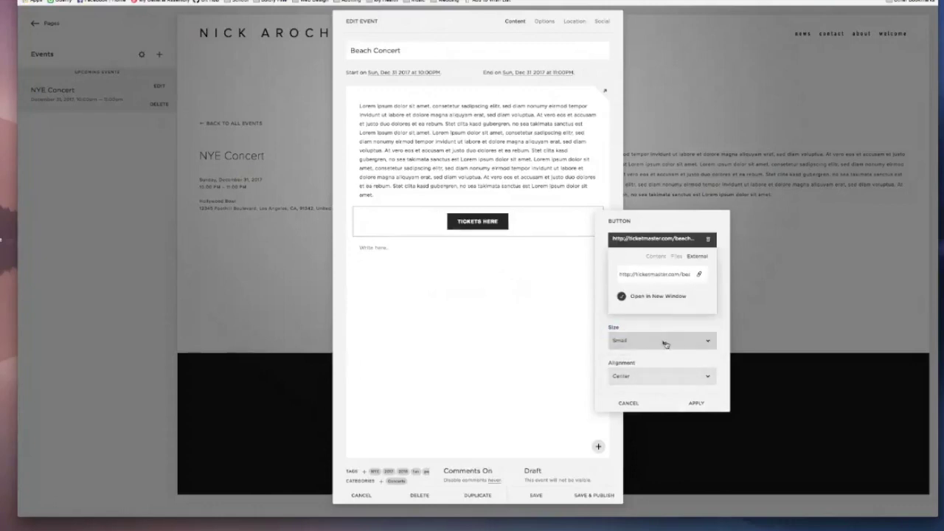
pyautogui.click(663, 341)
pyautogui.click(664, 347)
pyautogui.click(663, 347)
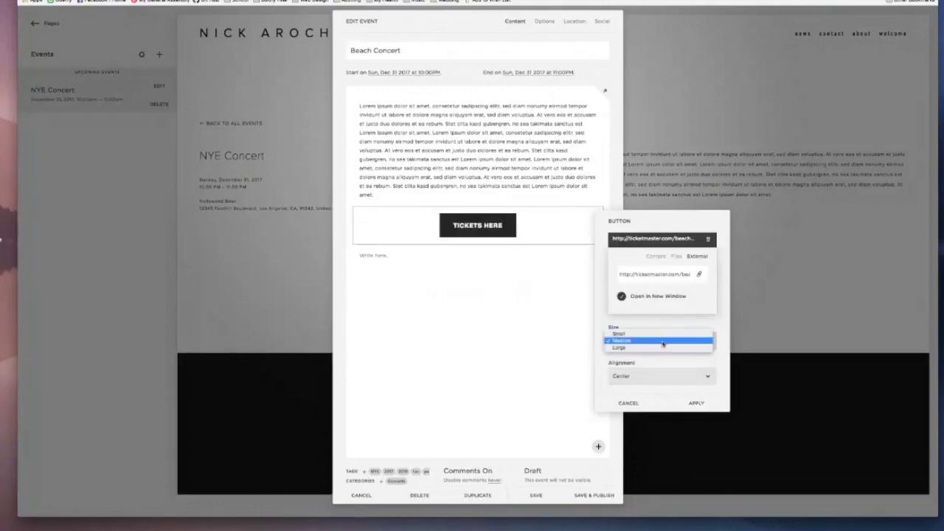
pyautogui.click(663, 347)
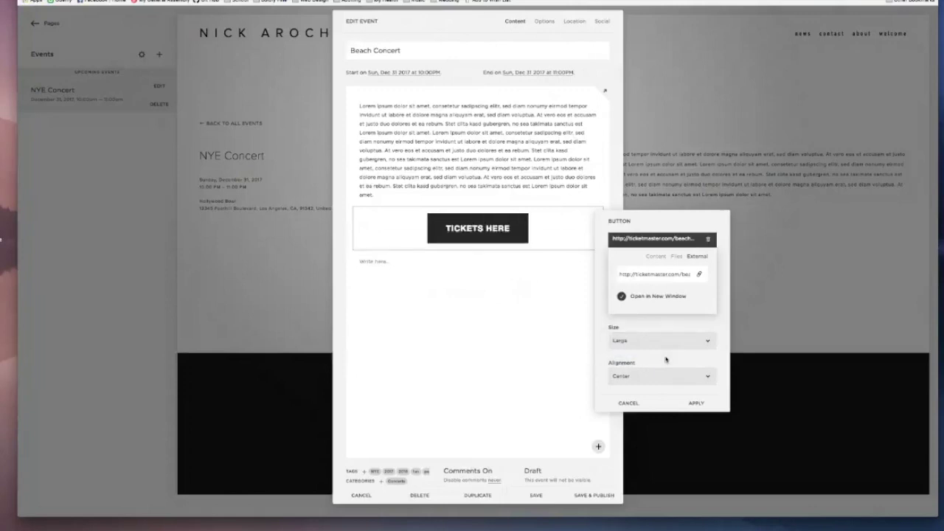
pyautogui.click(668, 378)
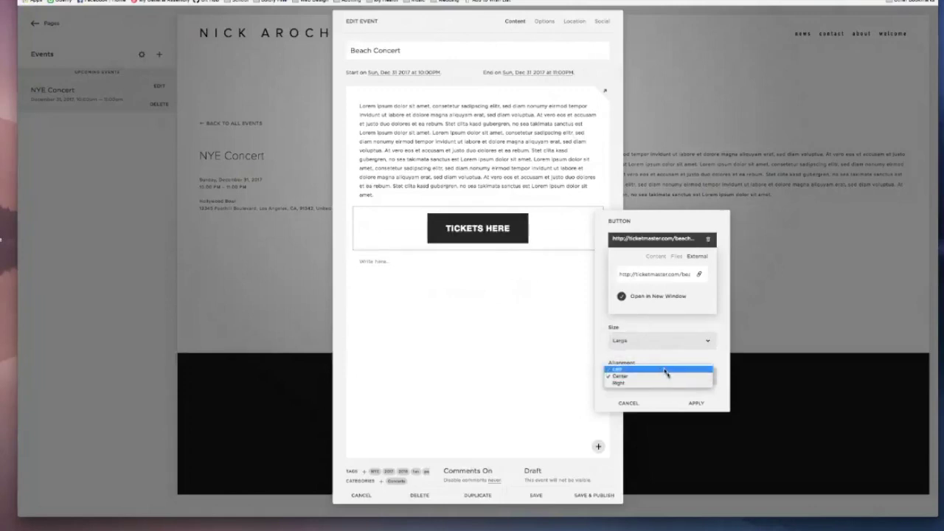
pyautogui.click(666, 370)
pyautogui.click(666, 374)
pyautogui.click(669, 383)
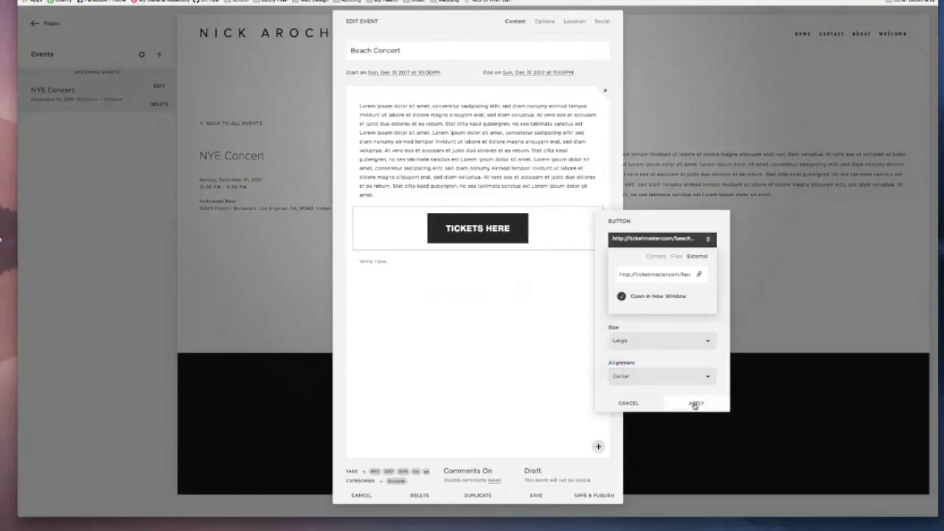
pyautogui.click(696, 403)
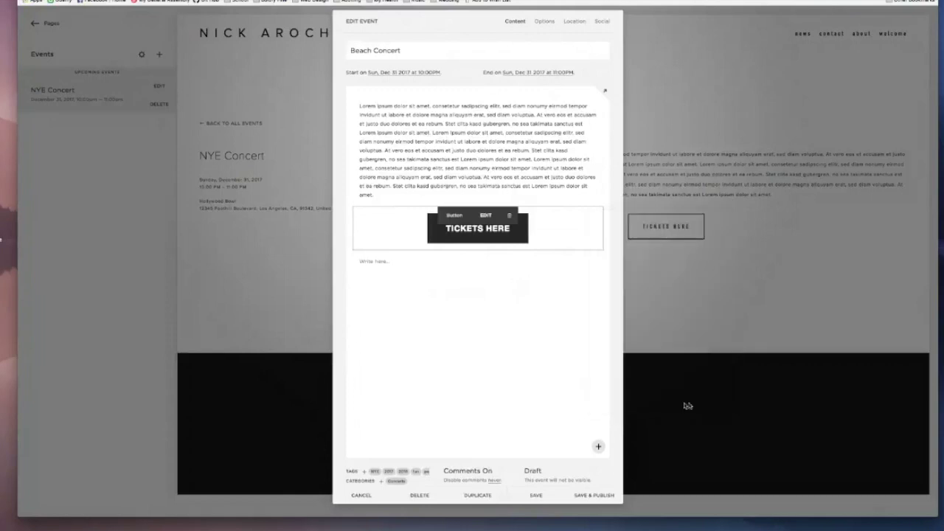
# - Replace the Beach Concert event's thumbnail image with portfolio-2.png from the Site Build folder
pyautogui.click(544, 21)
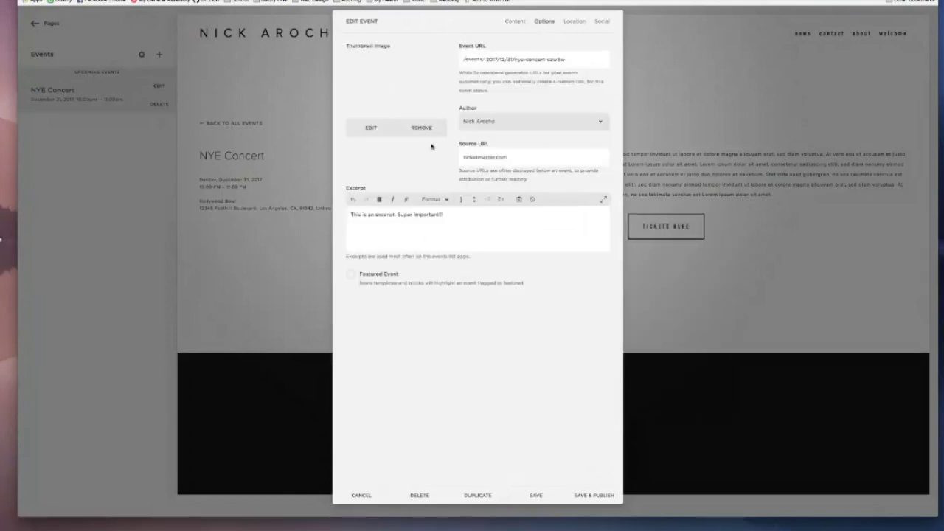
pyautogui.click(430, 140)
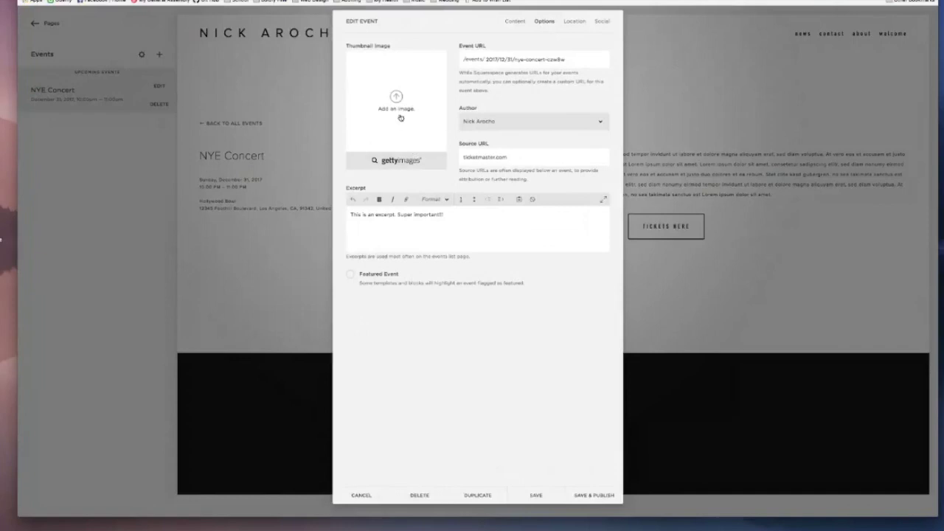
pyautogui.click(401, 123)
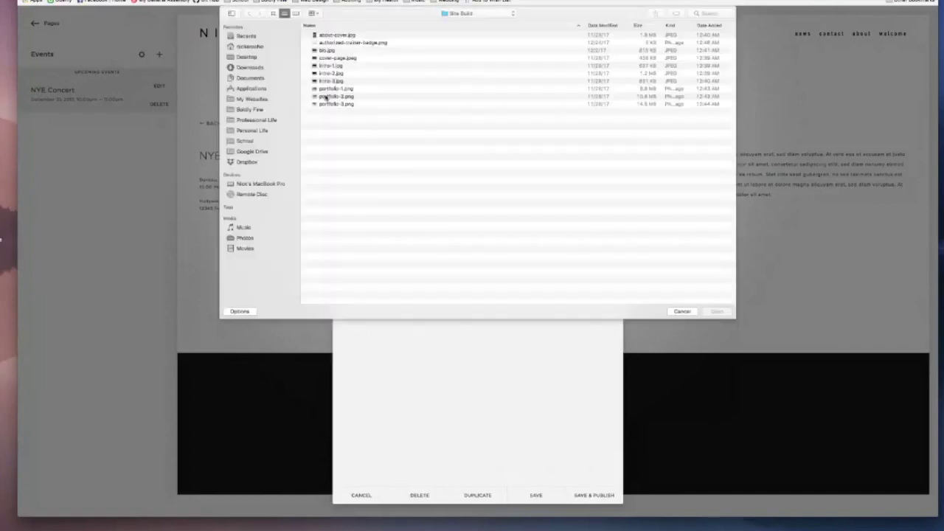
pyautogui.click(325, 97)
pyautogui.press('Return')
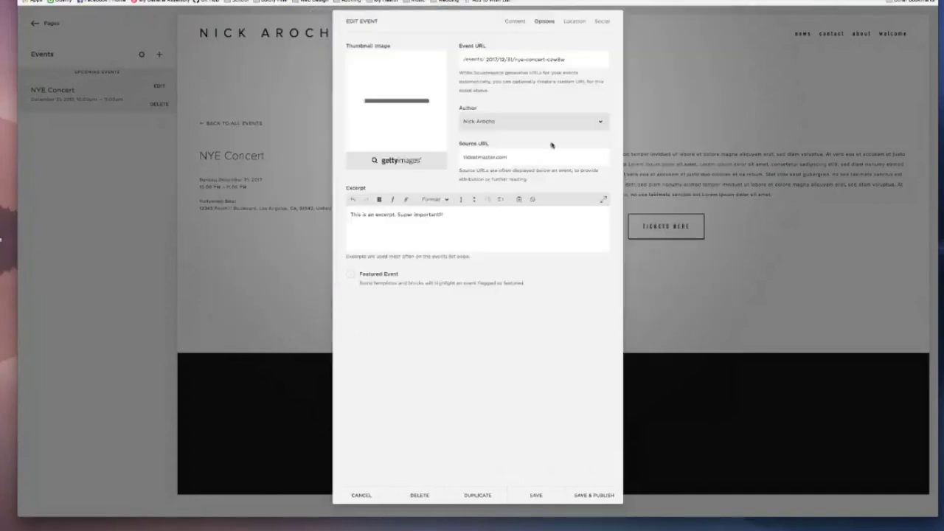
# - Replace the Beach Concert event's excerpt with "Different Show"
pyautogui.click(466, 212)
pyautogui.moveTo(453, 223); pyautogui.dragTo(353, 210)
pyautogui.write('Di')
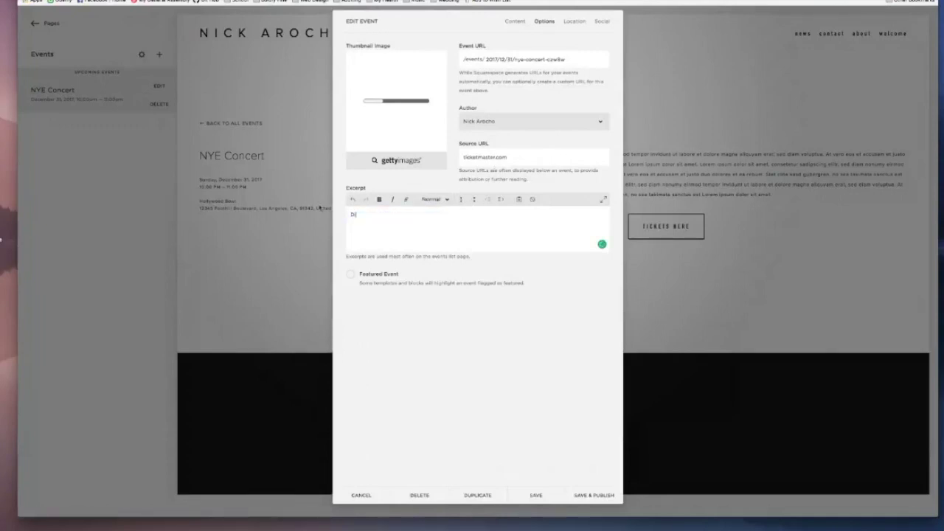
pyautogui.write('ffferent S')
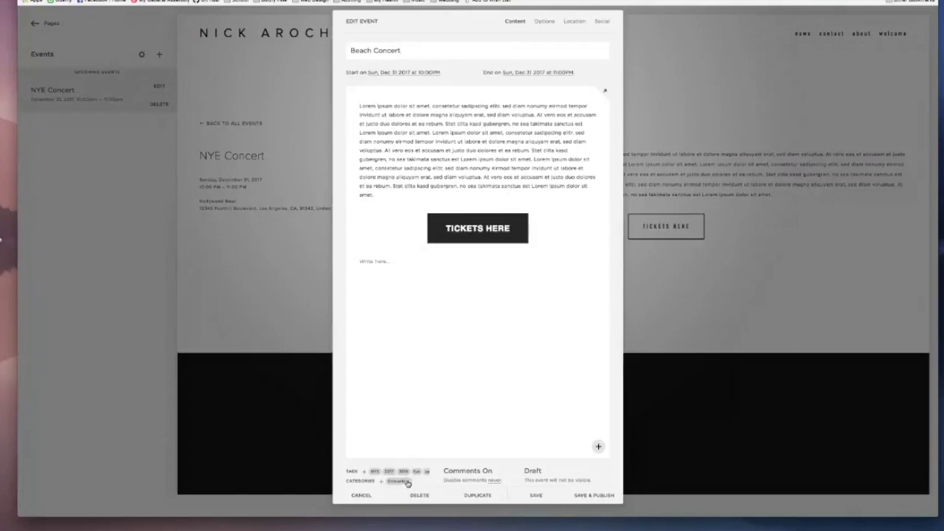
# - Add the Music Video Shoot category to the Beach Concert event alongside Concerts
pyautogui.click(407, 482)
pyautogui.click(381, 482)
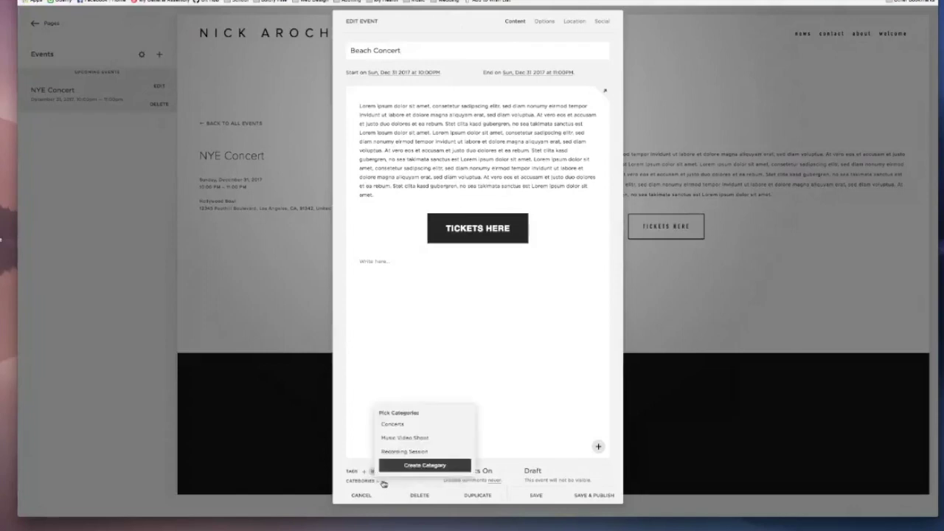
pyautogui.click(407, 427)
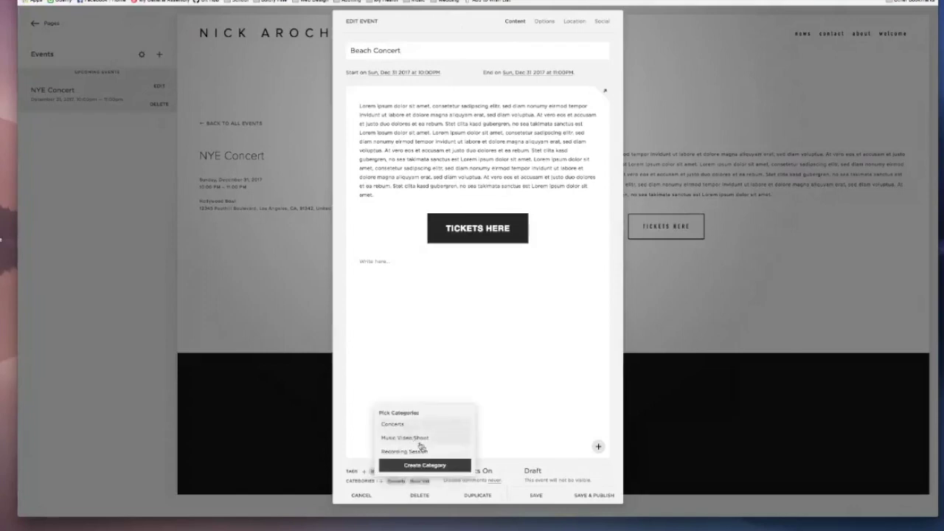
pyautogui.click(502, 417)
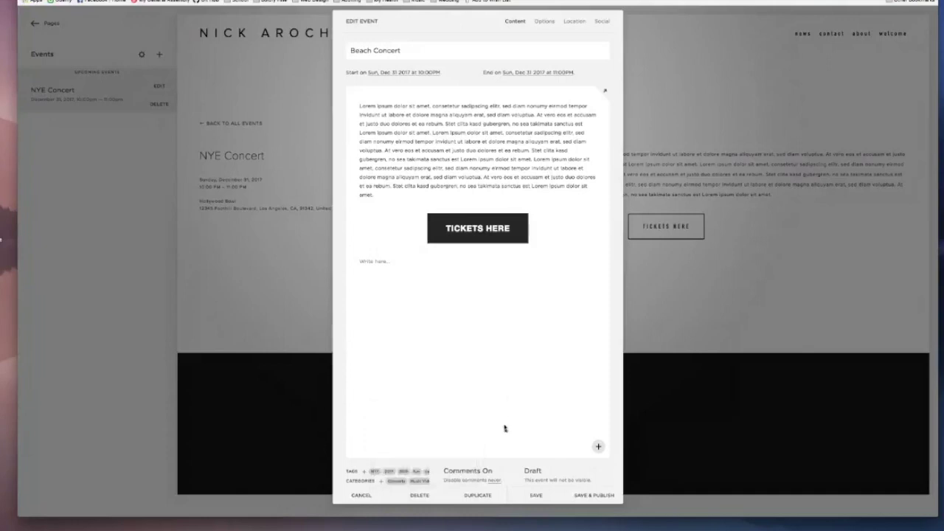
# - Change the Beach Concert event's status from Draft to Published and save the event
pyautogui.click(548, 467)
pyautogui.click(564, 391)
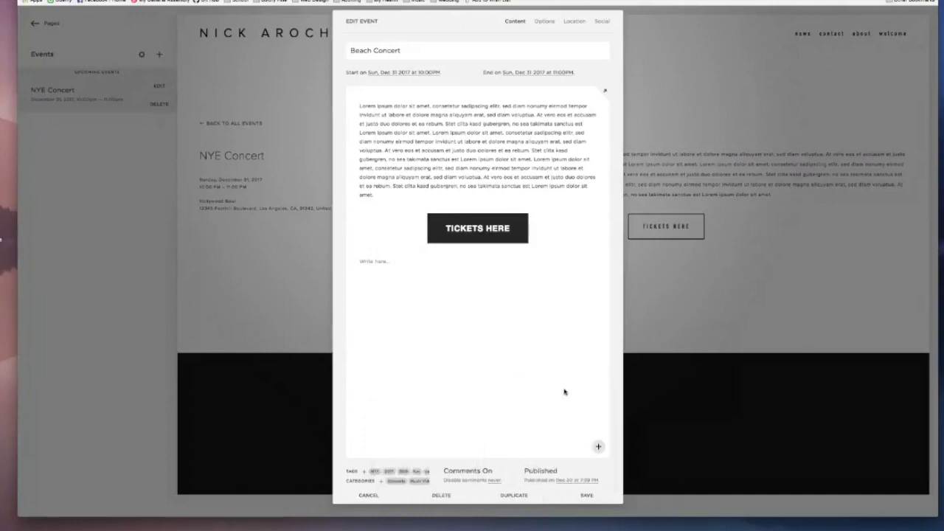
pyautogui.click(586, 494)
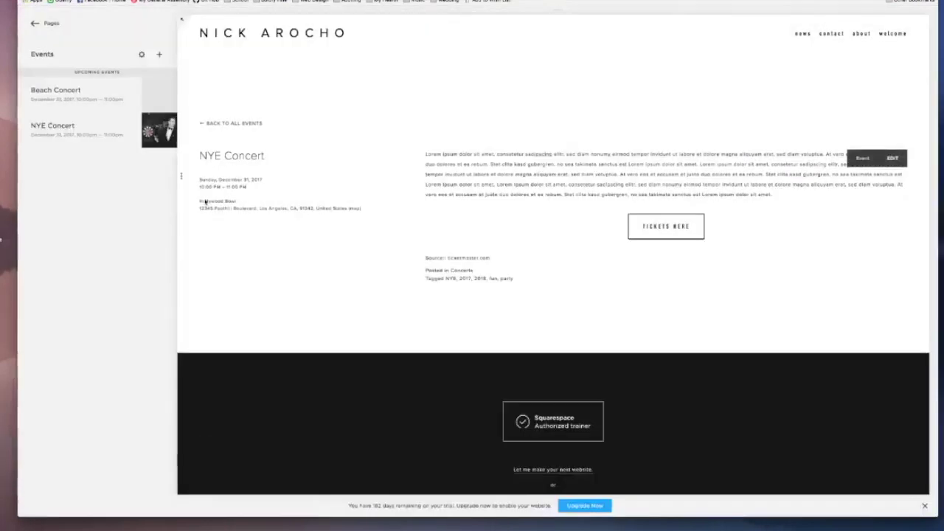
# - Return to the full events list and examine how the NYE Concert and Beach Concert entries are displayed
pyautogui.click(243, 124)
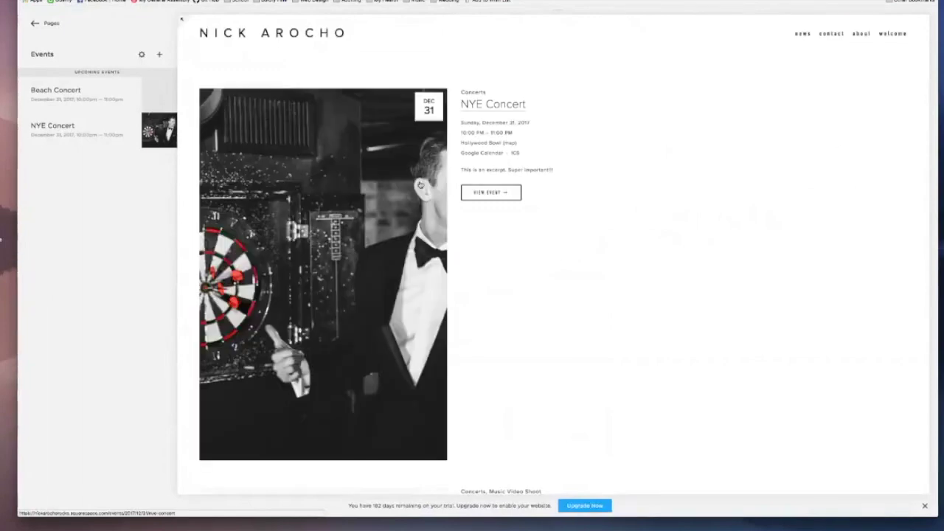
pyautogui.scroll(-5, 420, 184)
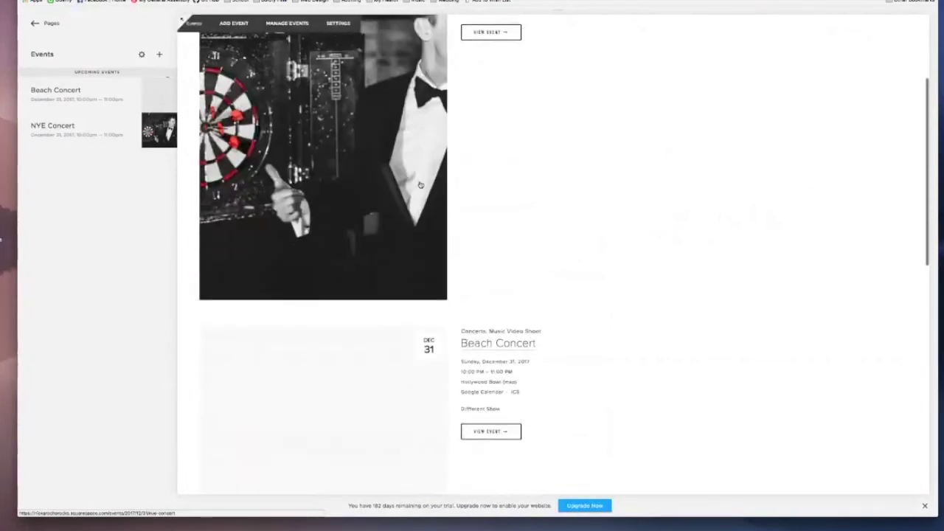
pyautogui.scroll(-1, 420, 185)
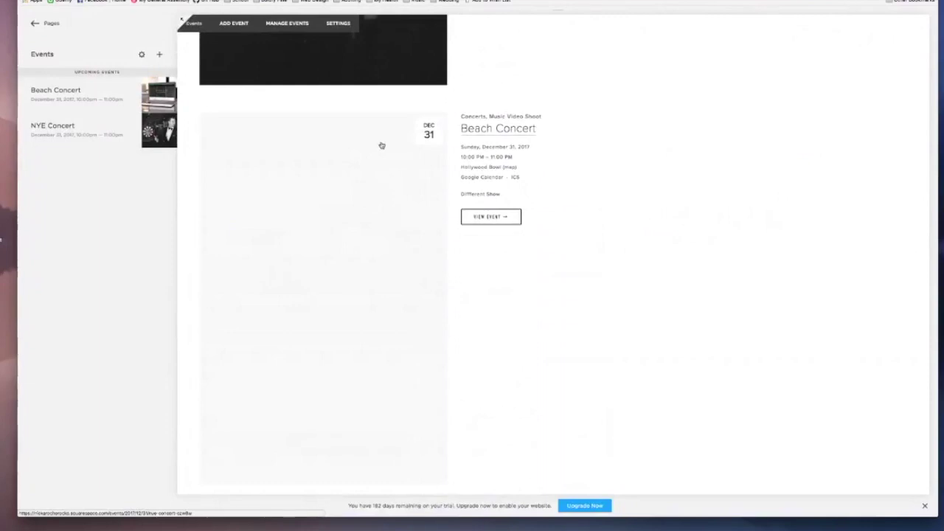
pyautogui.scroll(4, 378, 185)
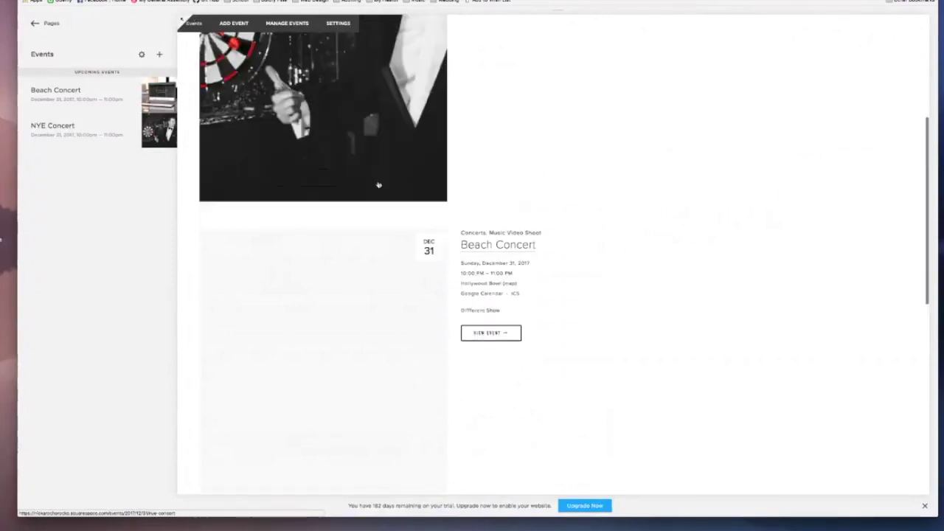
pyautogui.scroll(5, 372, 166)
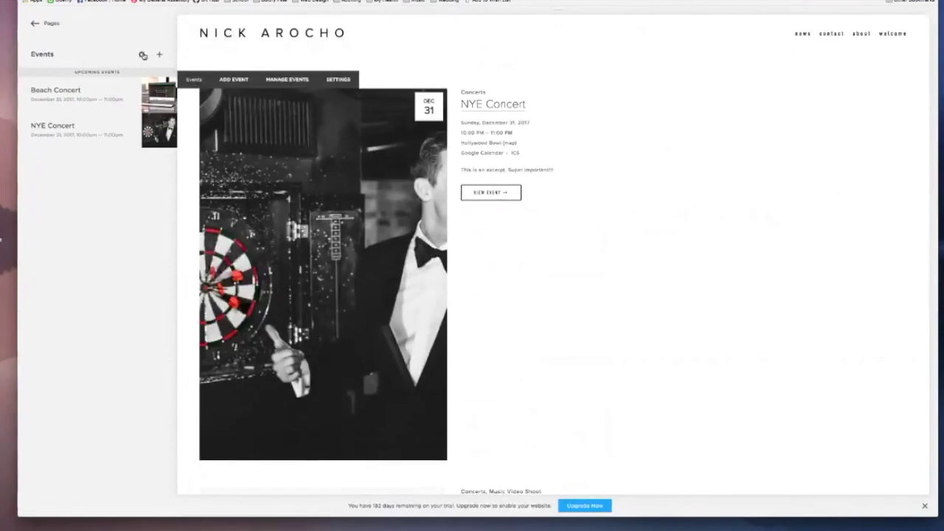
pyautogui.click(143, 55)
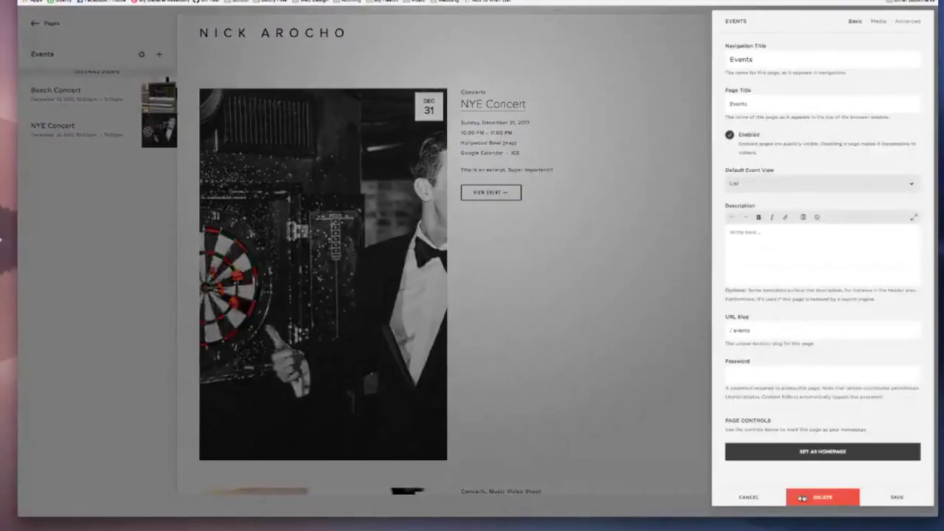
pyautogui.click(767, 498)
pyautogui.scroll(-3, 391, 210)
pyautogui.scroll(-2, 390, 210)
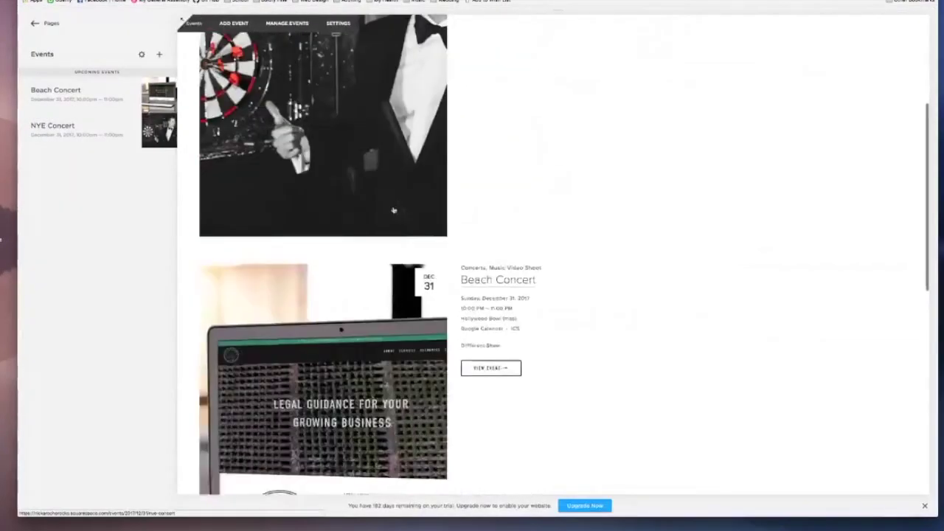
pyautogui.scroll(5, 369, 185)
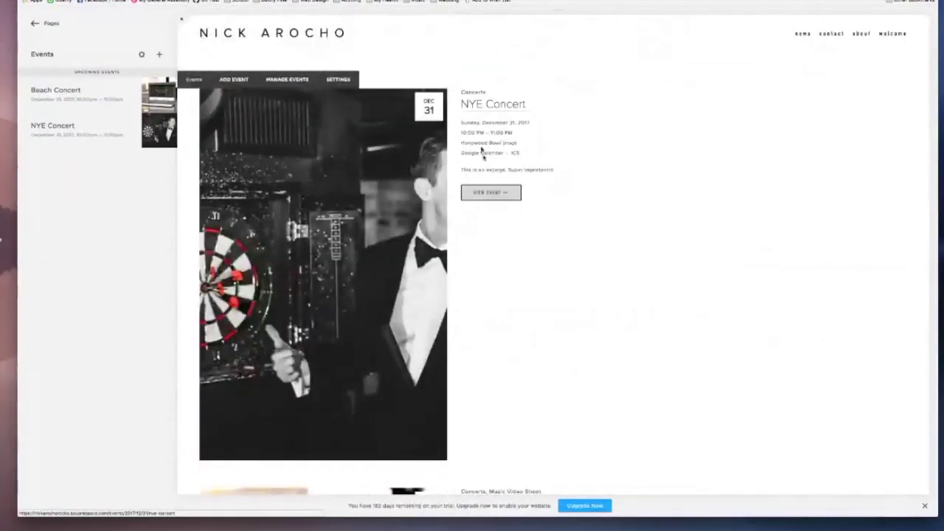
pyautogui.scroll(-5, 386, 162)
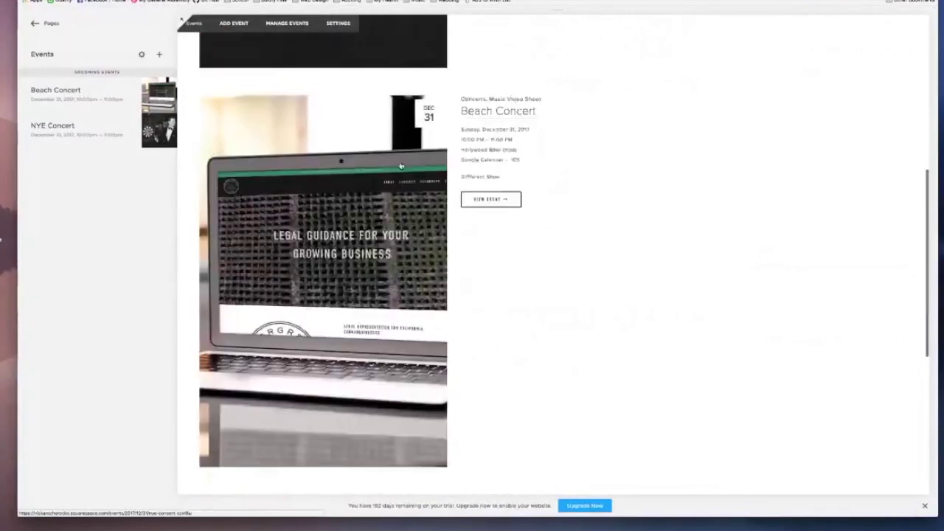
pyautogui.scroll(4, 399, 165)
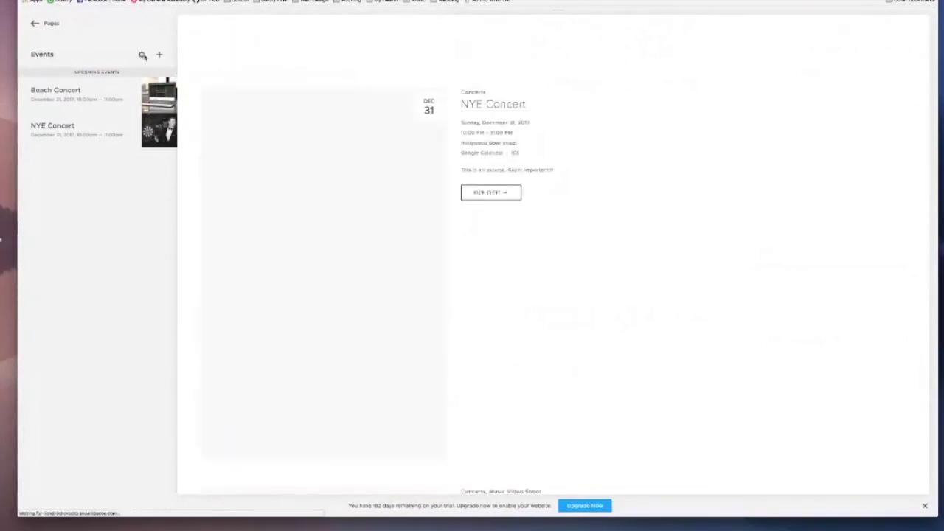
# - Set the Events page's default event view to Calendar and save the page settings
pyautogui.click(140, 55)
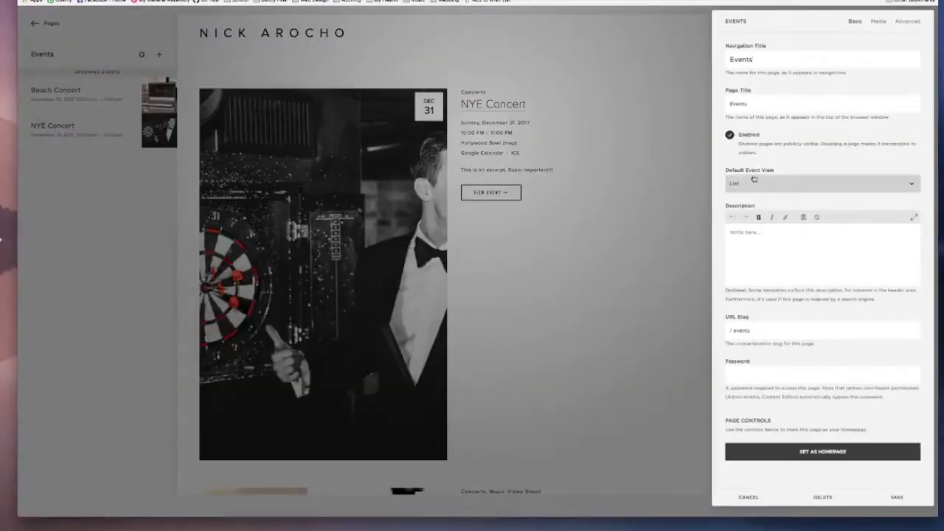
pyautogui.click(785, 185)
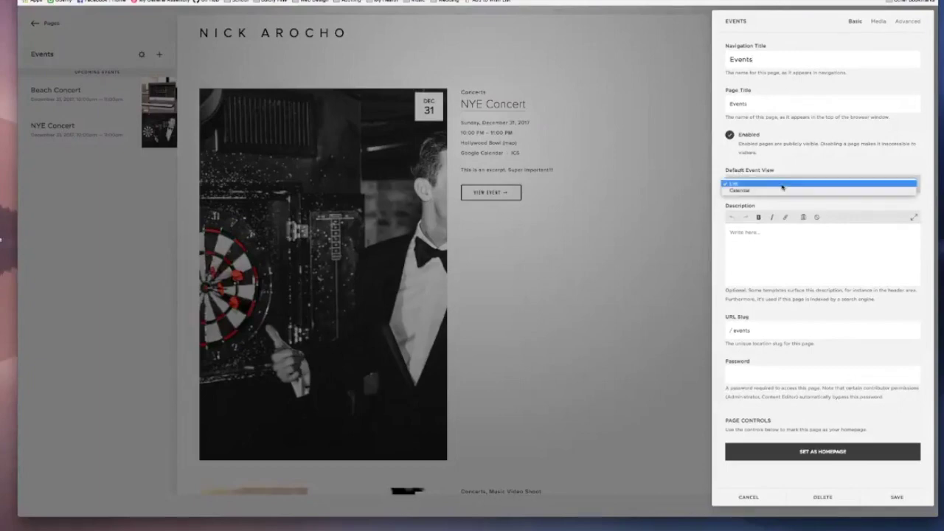
pyautogui.click(775, 191)
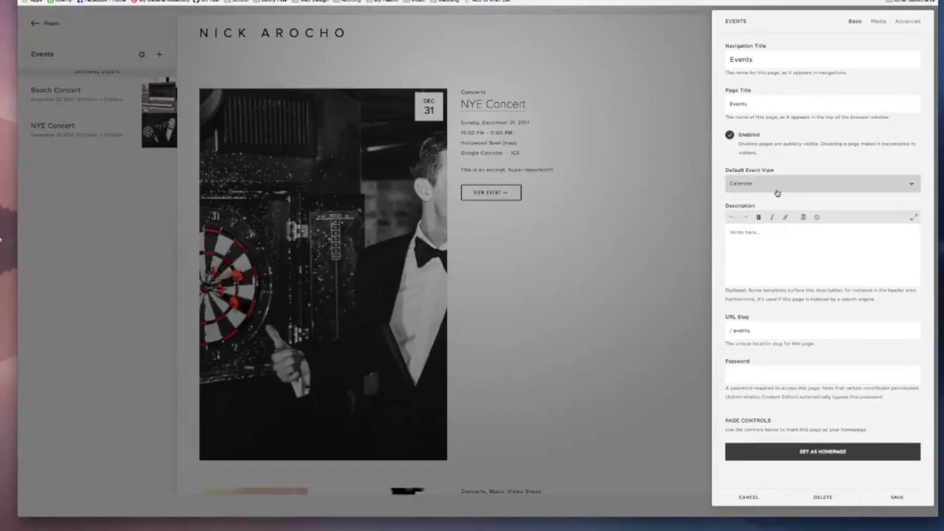
pyautogui.click(902, 496)
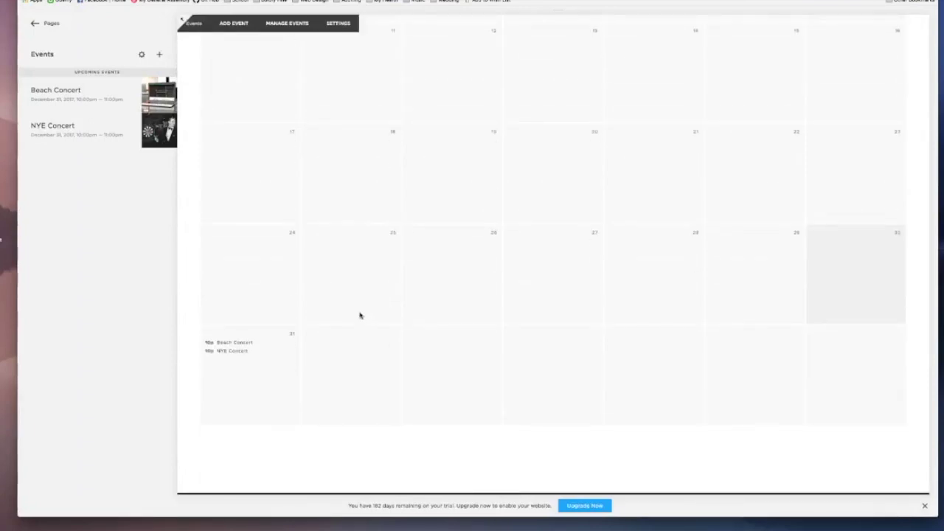
# - Reschedule the Beach Concert event to start on January 5, 2018 at 10:00 PM and save it
pyautogui.moveTo(259, 345)
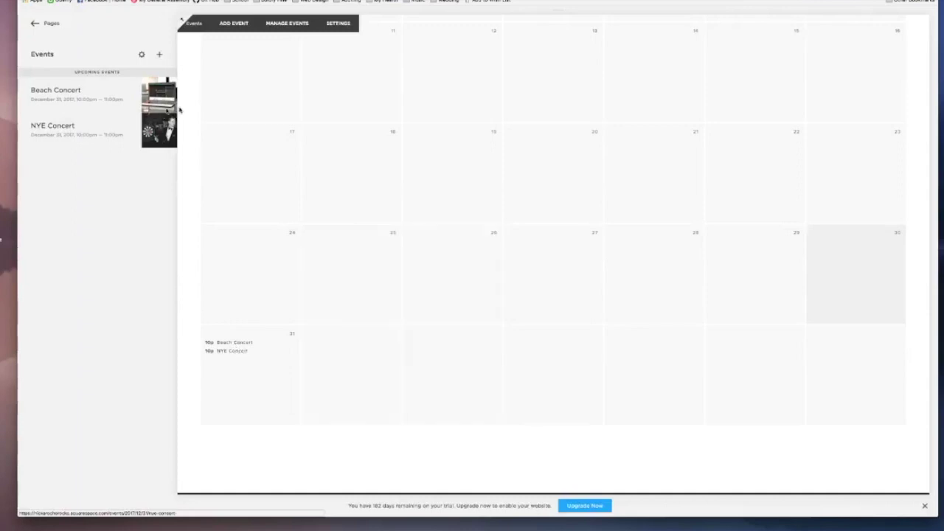
pyautogui.click(55, 92)
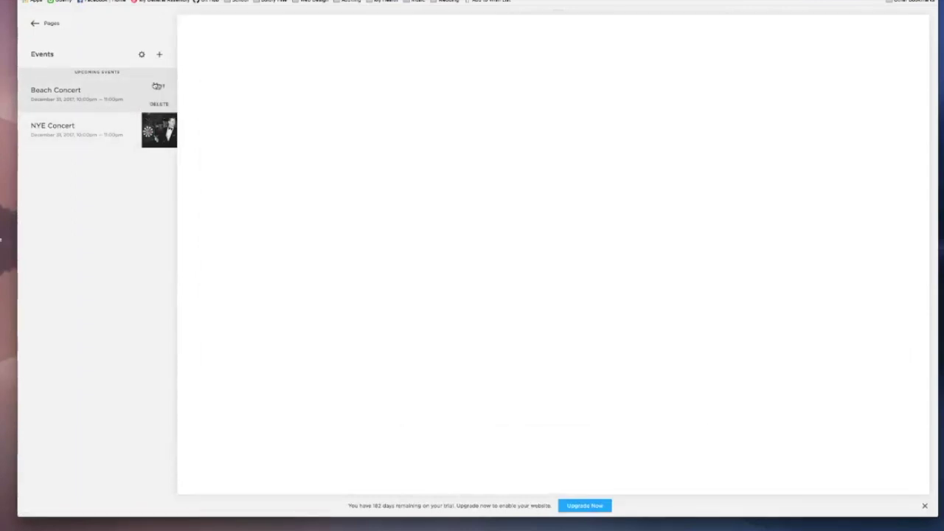
pyautogui.click(362, 105)
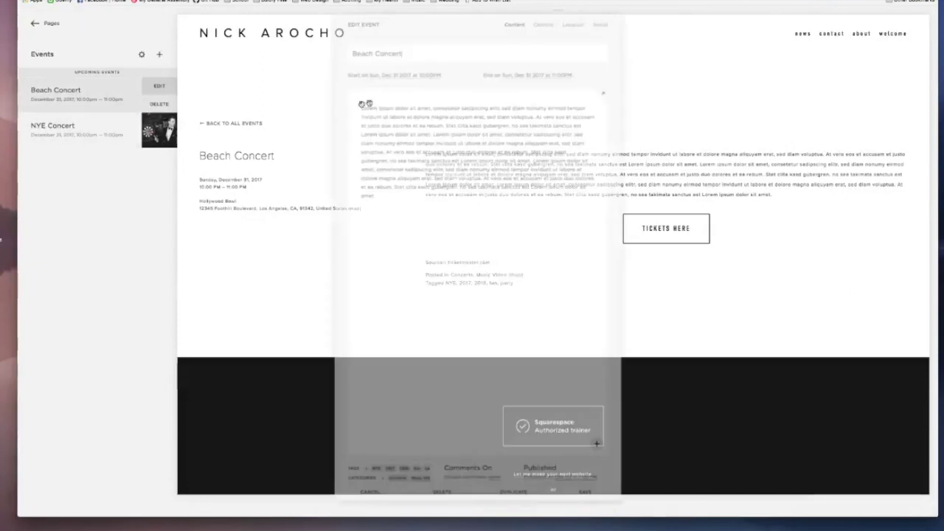
pyautogui.click(406, 74)
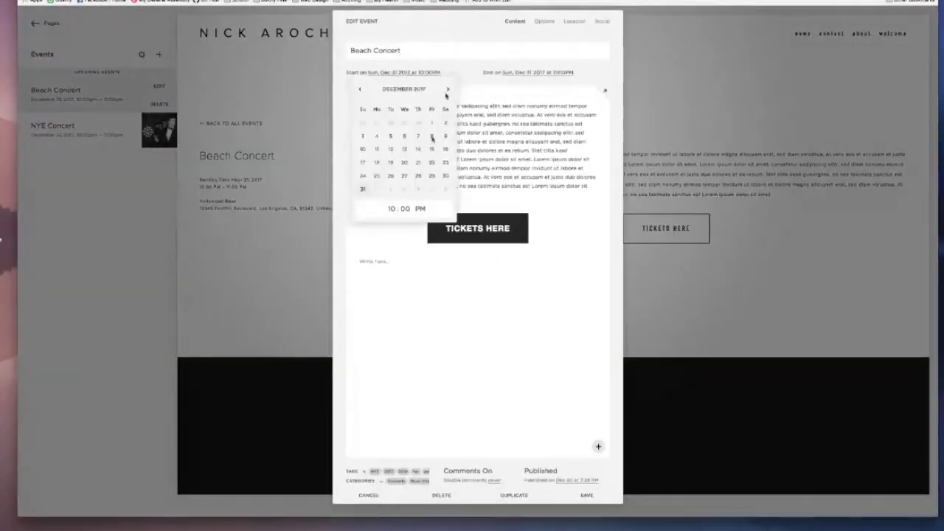
pyautogui.click(447, 90)
pyautogui.click(434, 121)
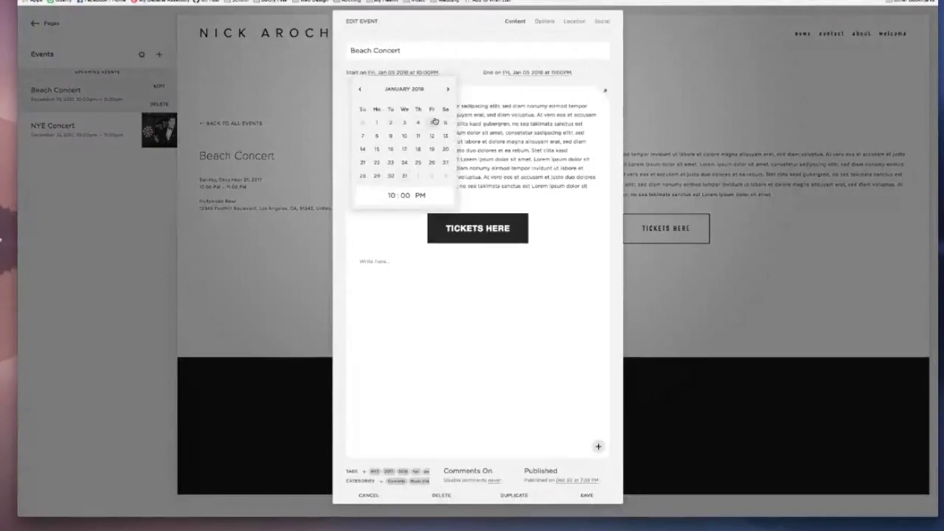
pyautogui.click(584, 495)
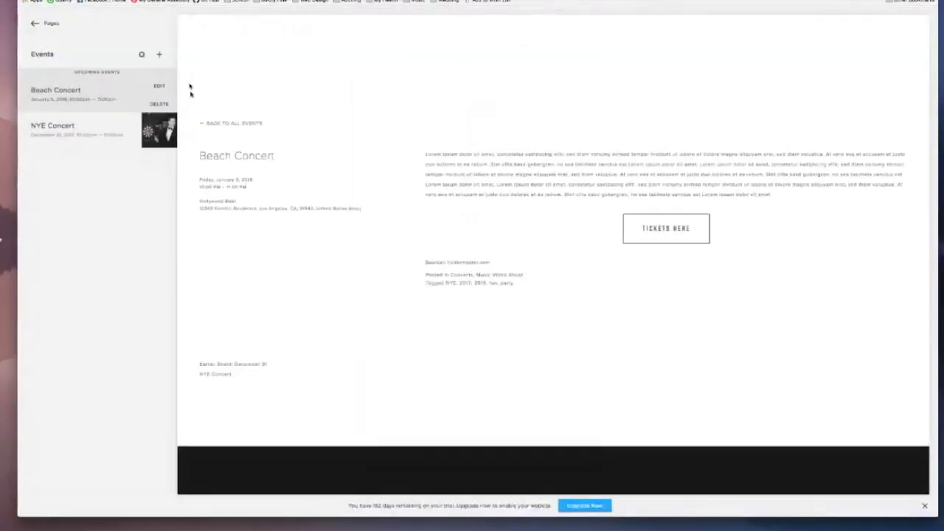
# - Return to the events calendar, go back to December 2017, and open the NYE Concert from the December 31 entry
pyautogui.click(219, 123)
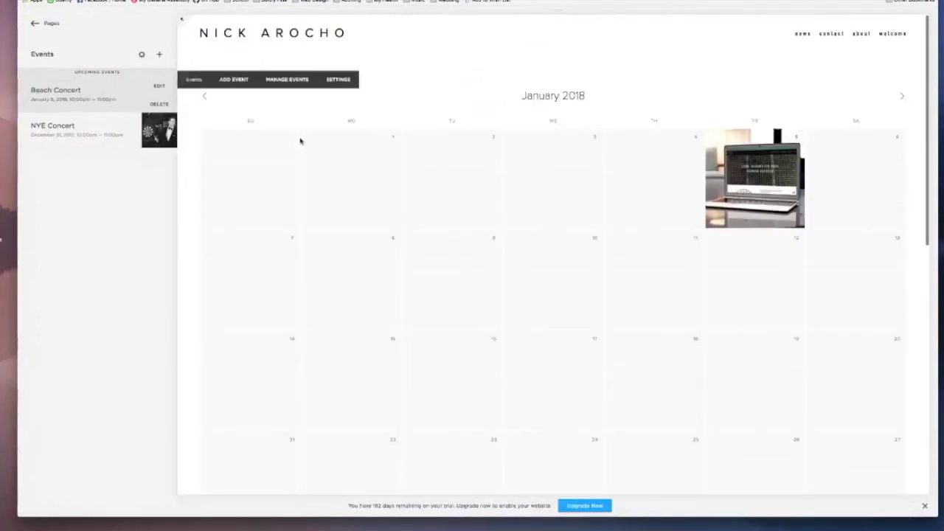
pyautogui.click(206, 97)
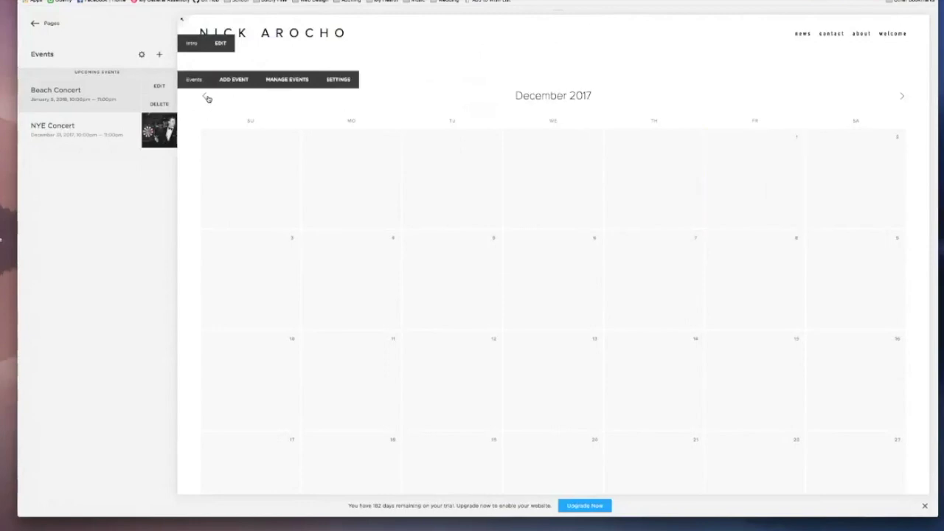
pyautogui.scroll(-10, 289, 154)
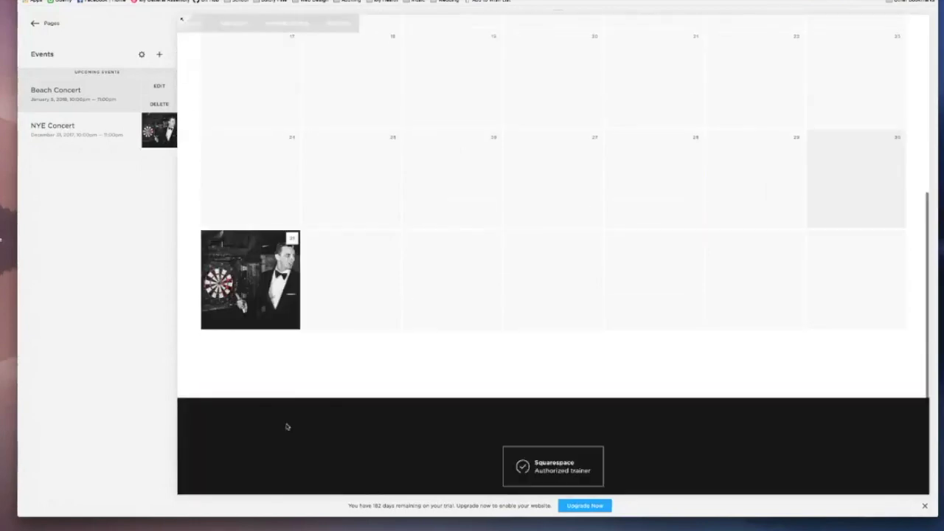
pyautogui.moveTo(269, 266)
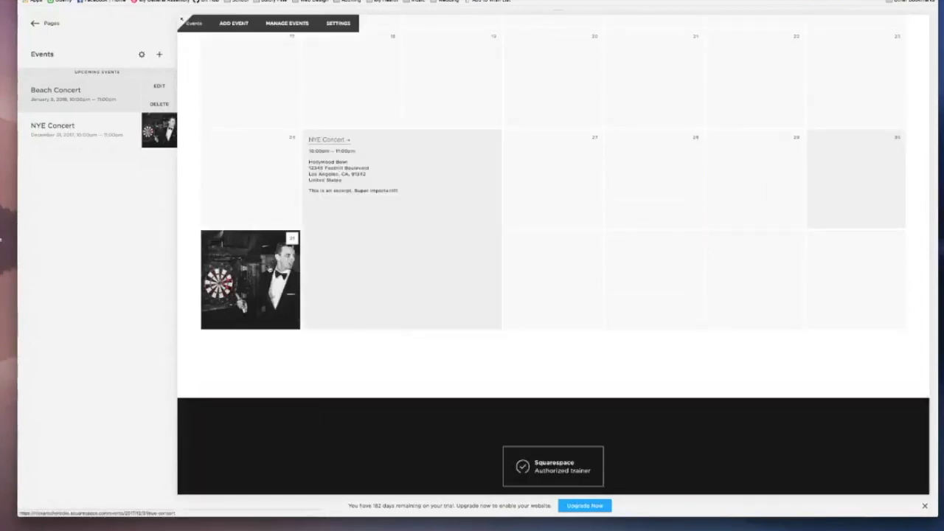
pyautogui.click(269, 274)
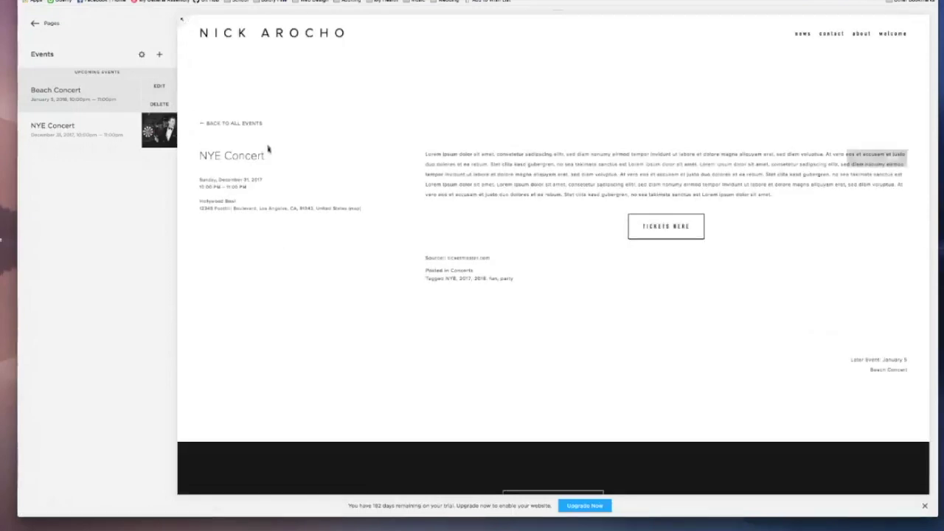
# - Browse the events calendar forward to March 2018 and back to January 2018, and check the Beach Concert event's ticket link
pyautogui.click(249, 127)
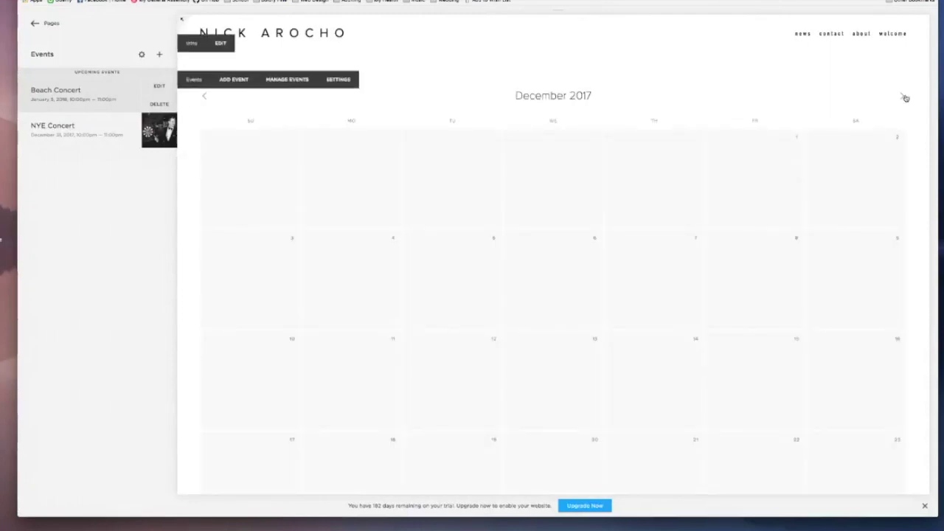
pyautogui.click(905, 97)
pyautogui.click(905, 97)
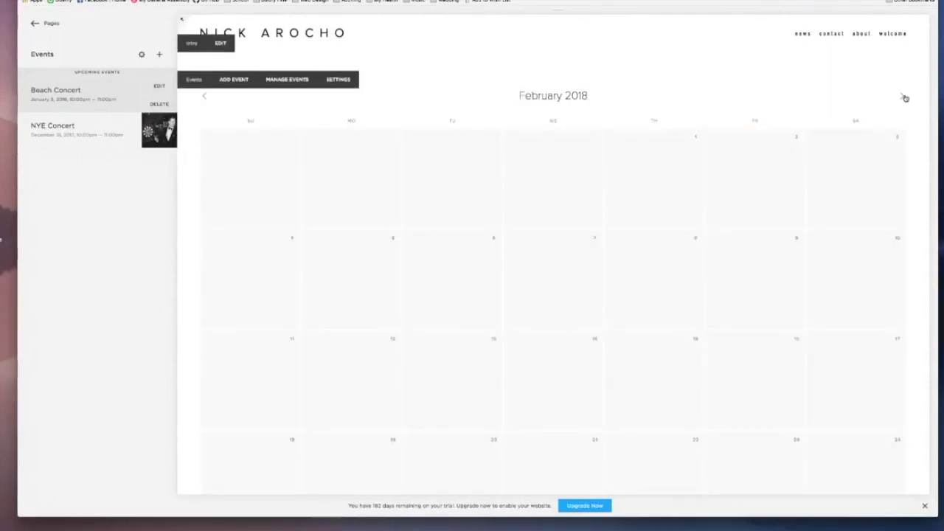
pyautogui.click(904, 97)
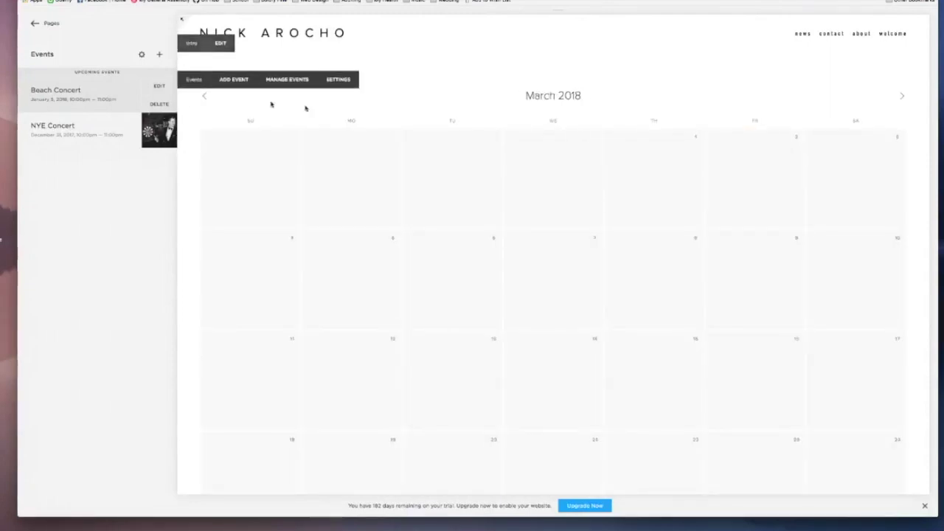
pyautogui.click(207, 96)
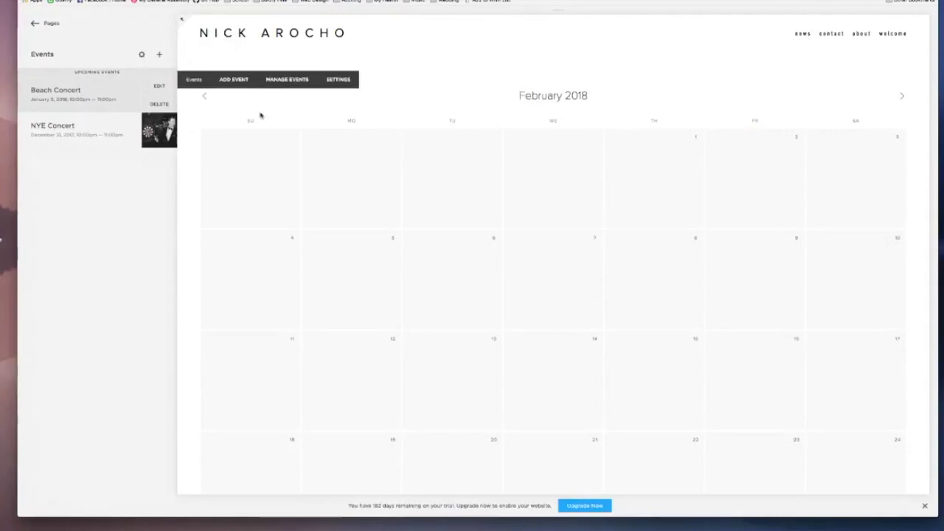
pyautogui.click(206, 98)
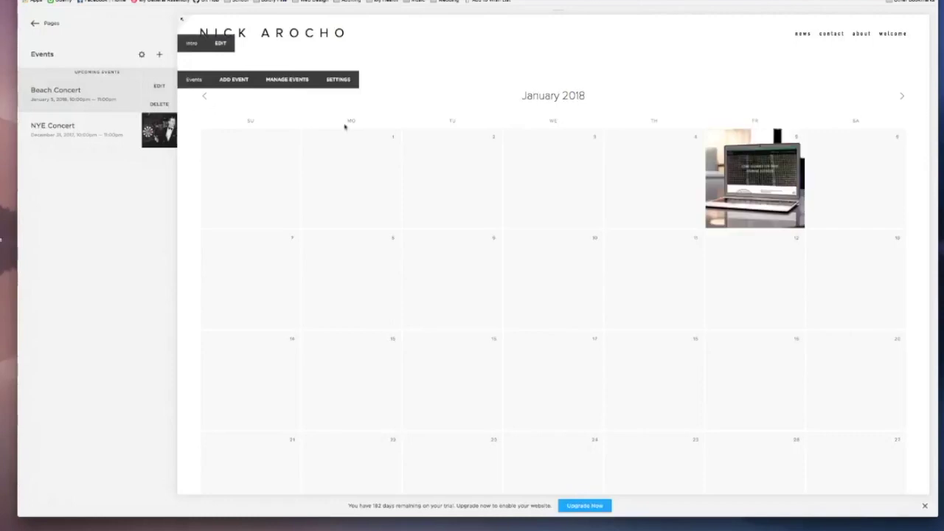
pyautogui.moveTo(773, 188)
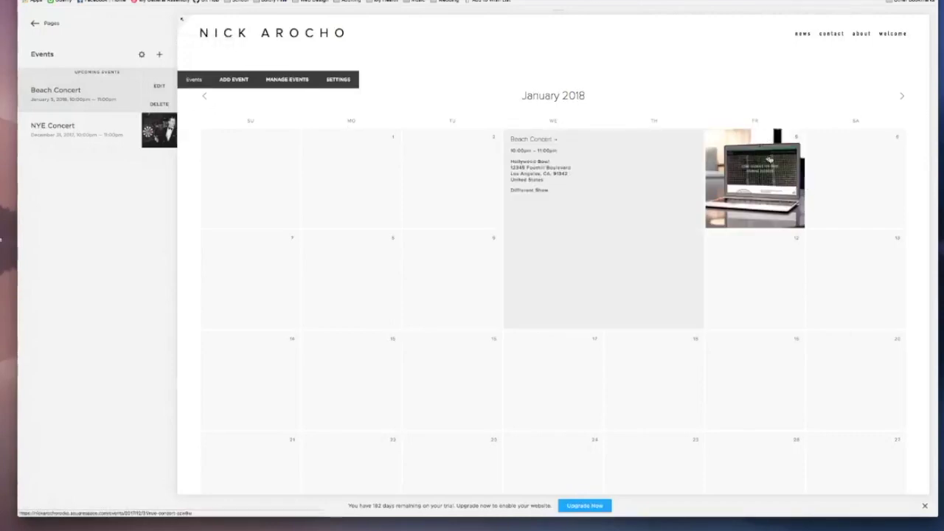
pyautogui.click(765, 181)
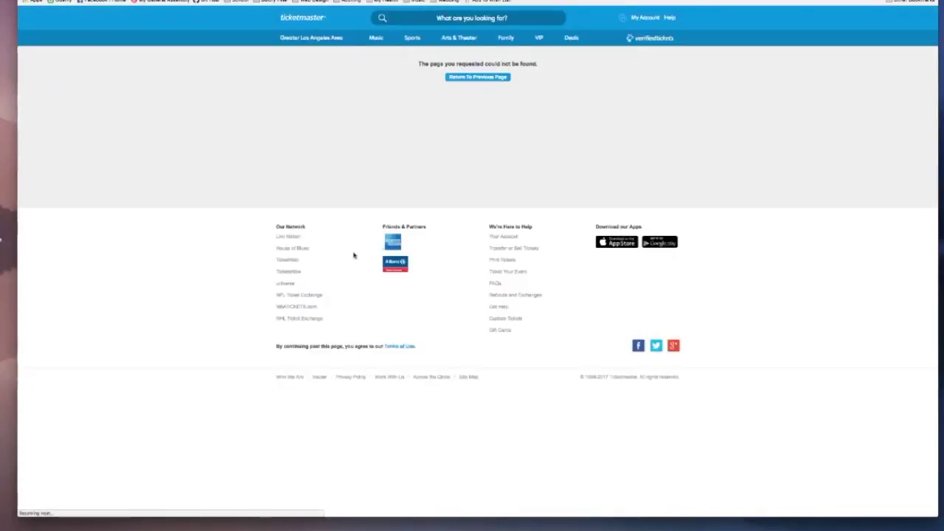
pyautogui.press('super+bracketleft')
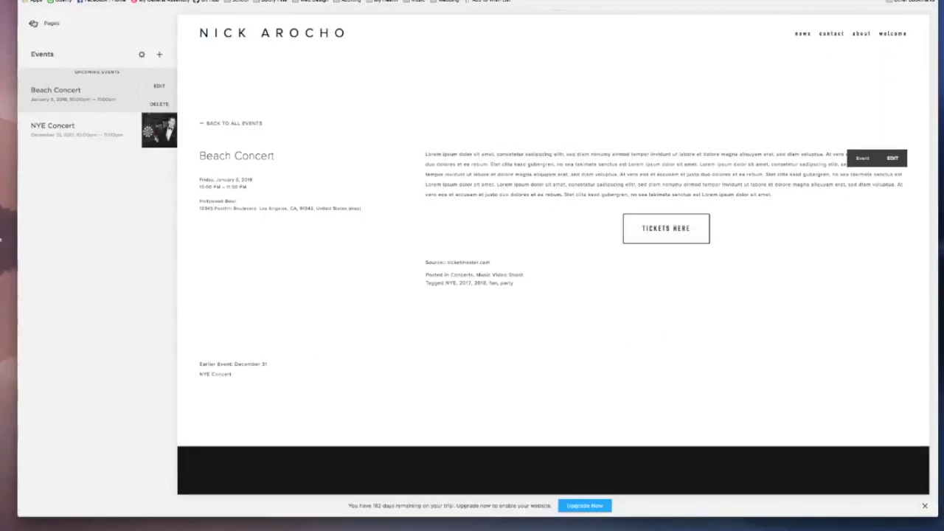
# - Reopen the Beach Concert from the Events page, set its start date to December 29, 2017, and save the event
pyautogui.click(33, 23)
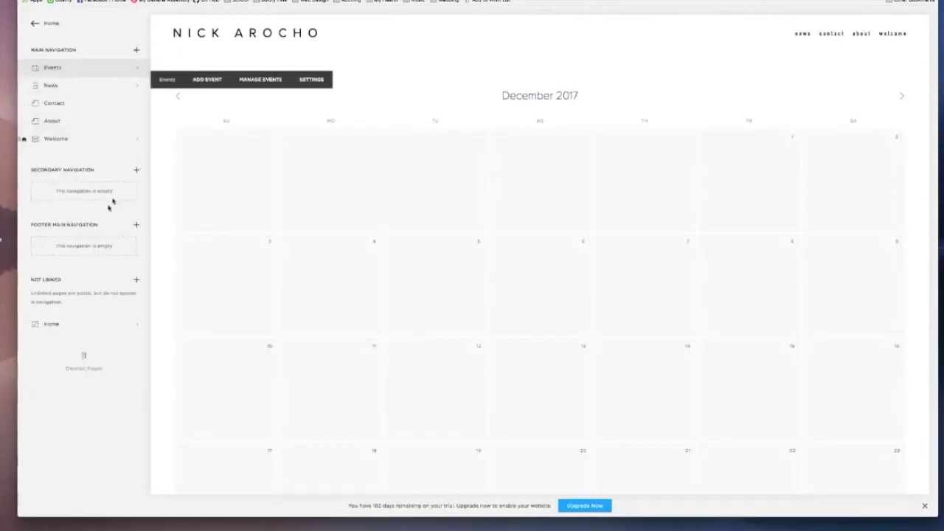
pyautogui.click(70, 71)
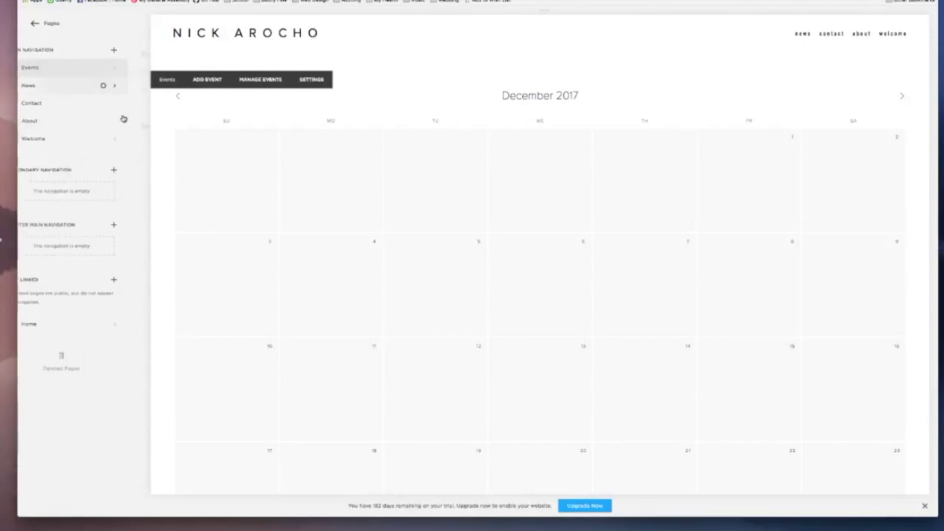
pyautogui.click(96, 135)
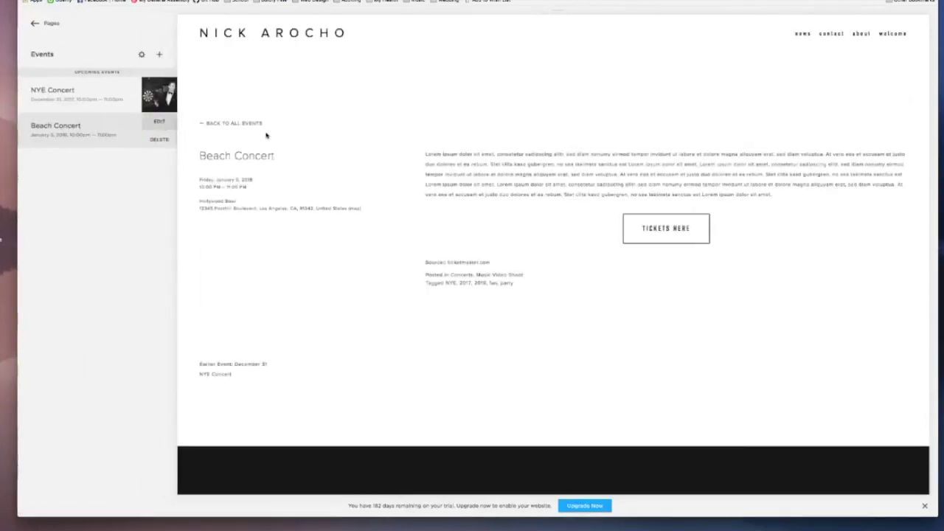
pyautogui.click(266, 135)
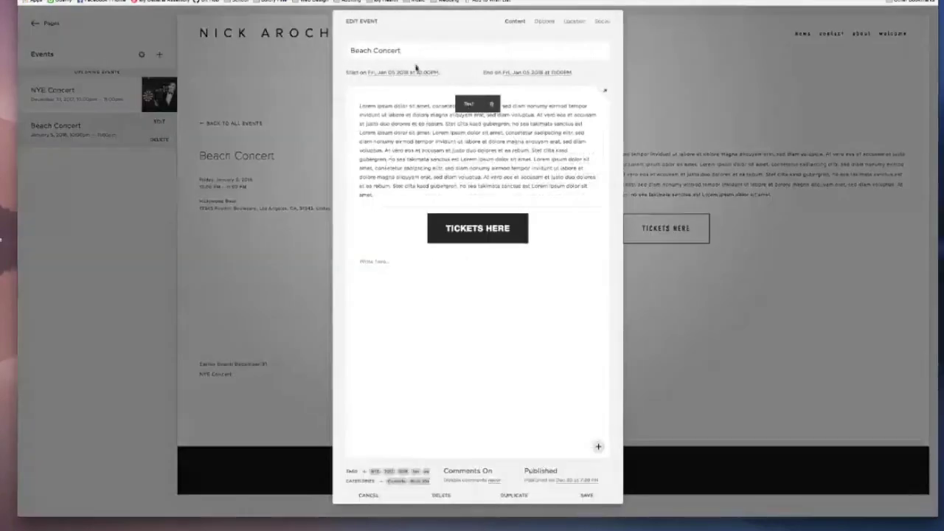
pyautogui.click(417, 74)
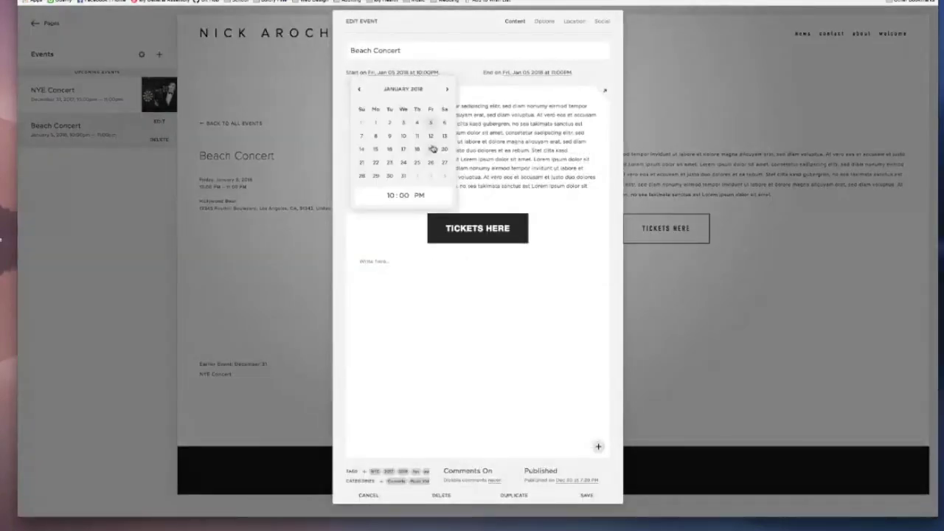
pyautogui.click(360, 89)
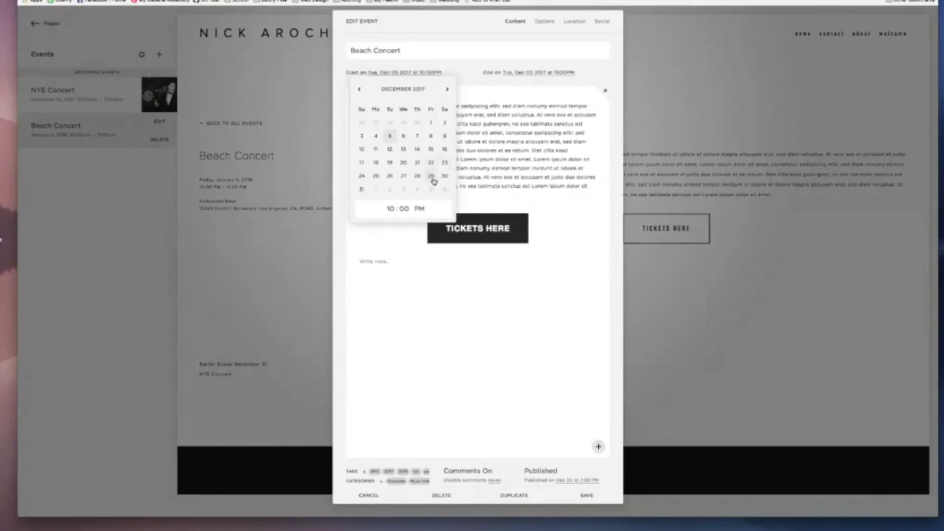
pyautogui.click(431, 176)
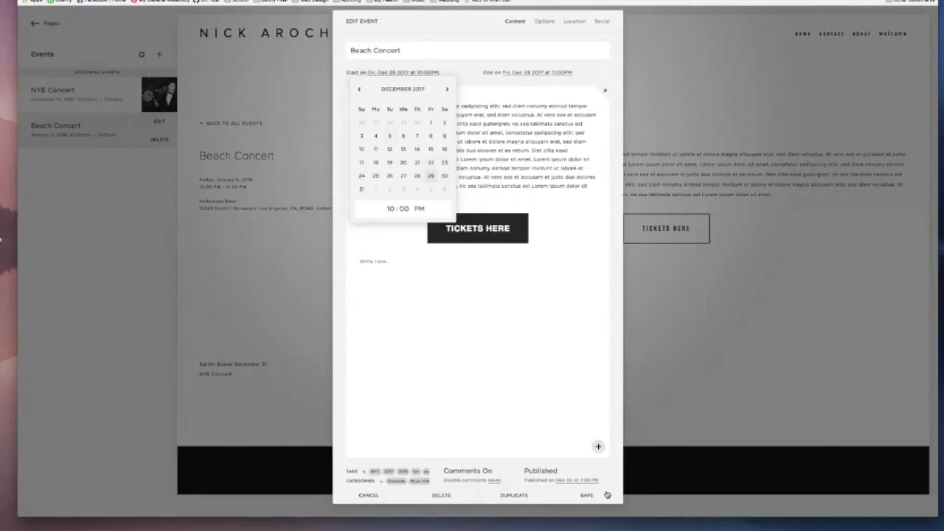
pyautogui.click(599, 494)
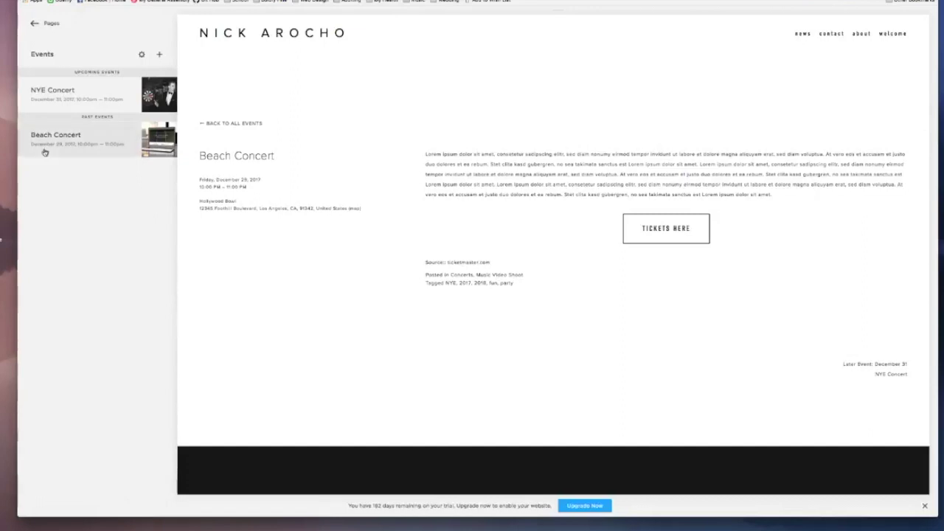
# - Examine how the full events list displays upcoming and past events, and return to the site's page list
pyautogui.click(243, 124)
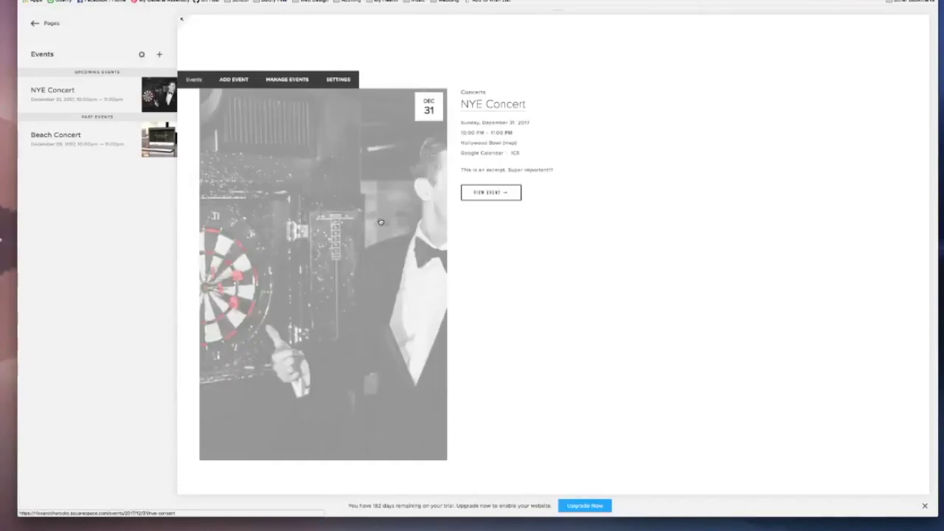
pyautogui.scroll(-10, 380, 221)
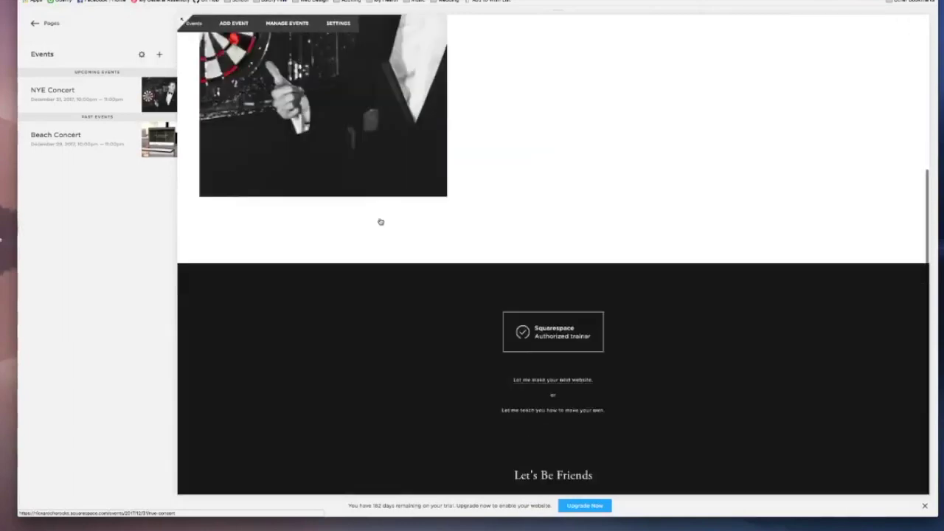
pyautogui.scroll(10, 380, 221)
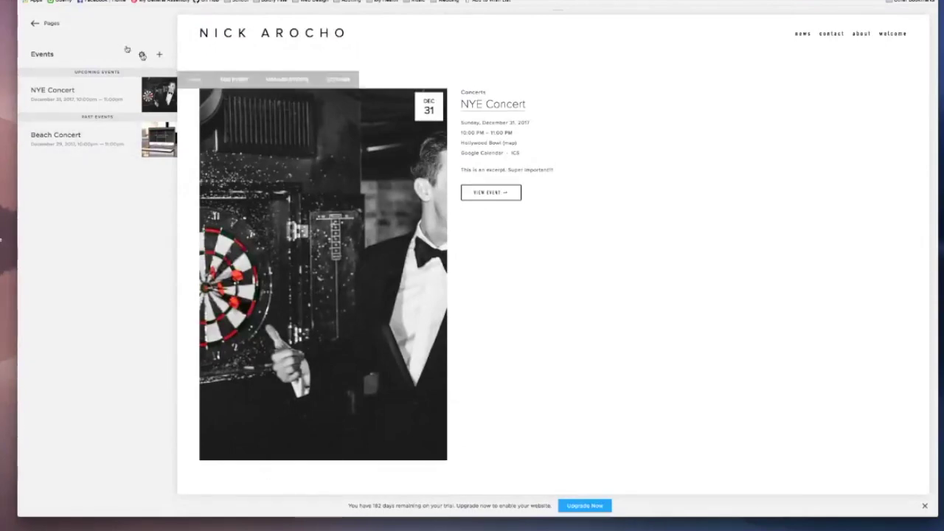
pyautogui.click(40, 28)
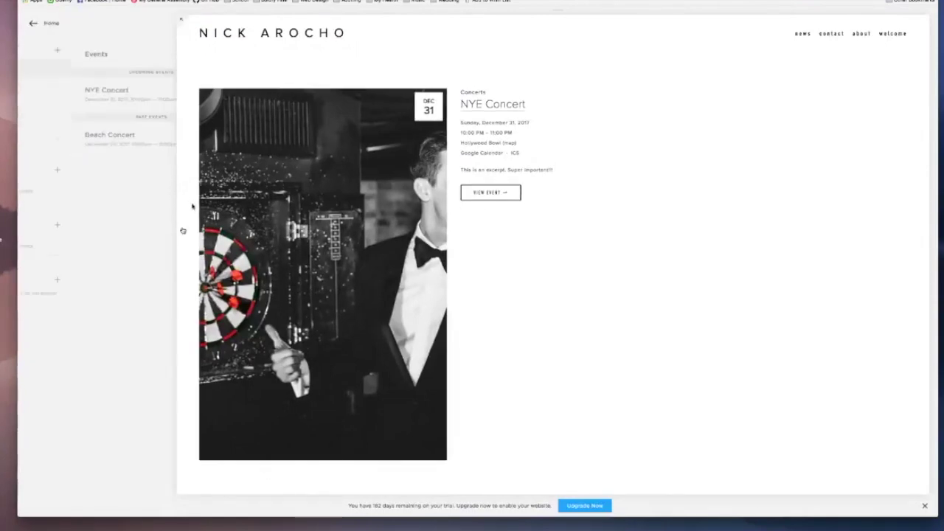